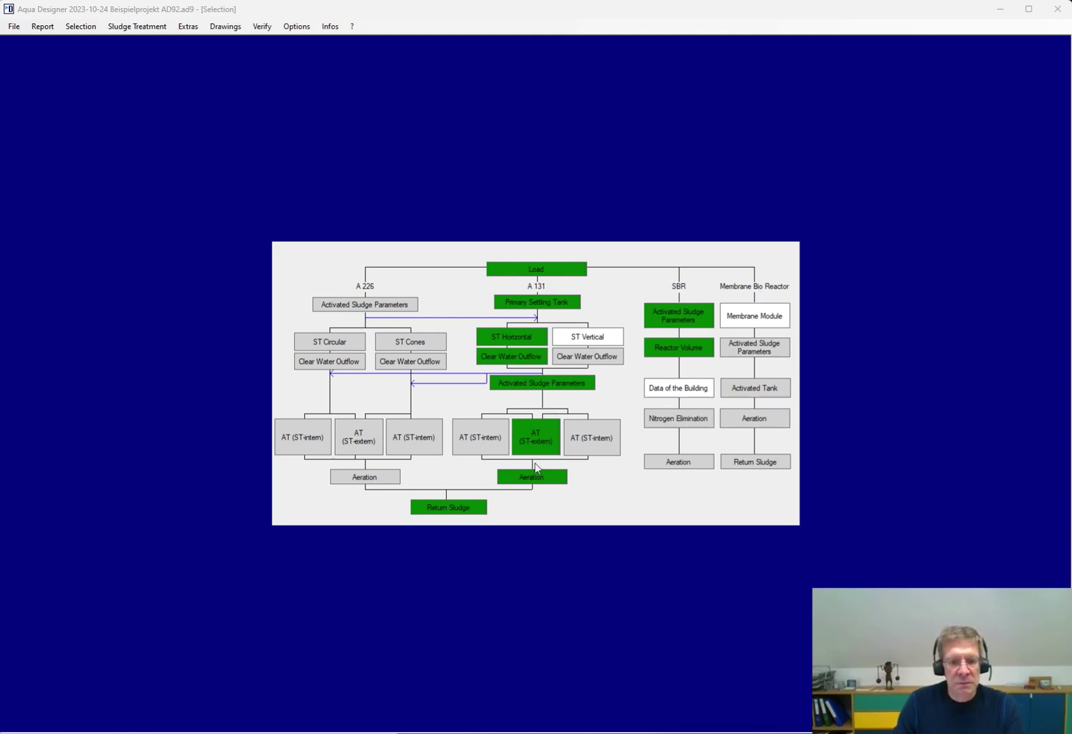
Review the project load data and the A 131 activated sludge parameters, leaving both unchanged
left_click(543, 270)
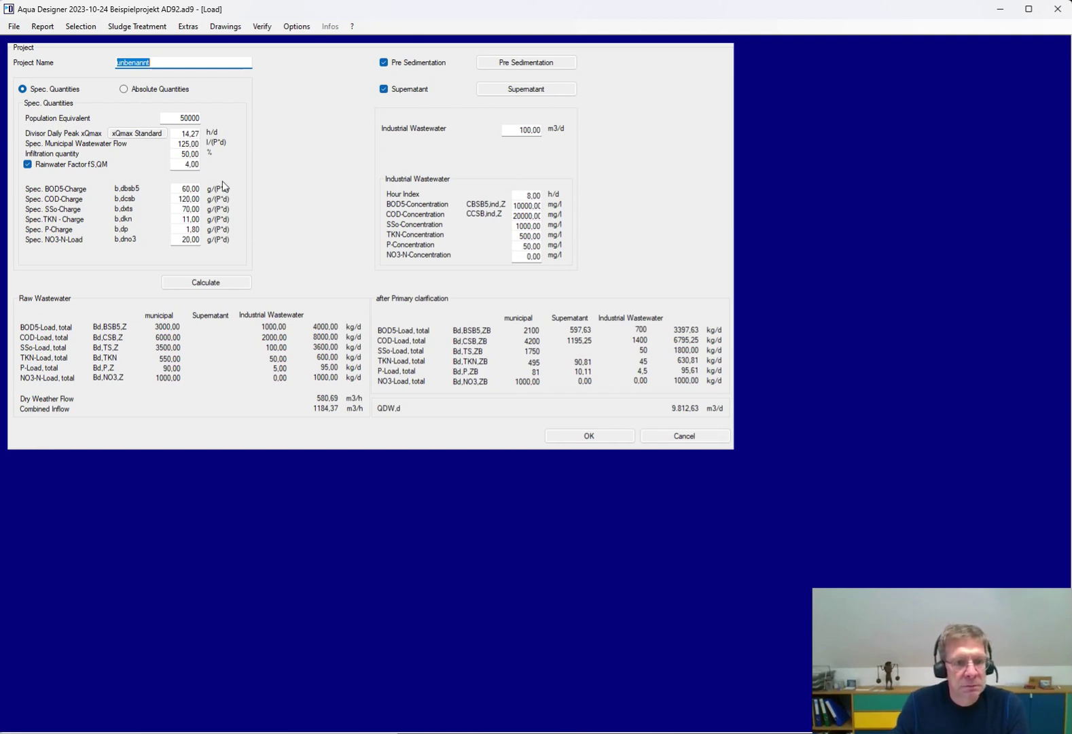
left_click(671, 438)
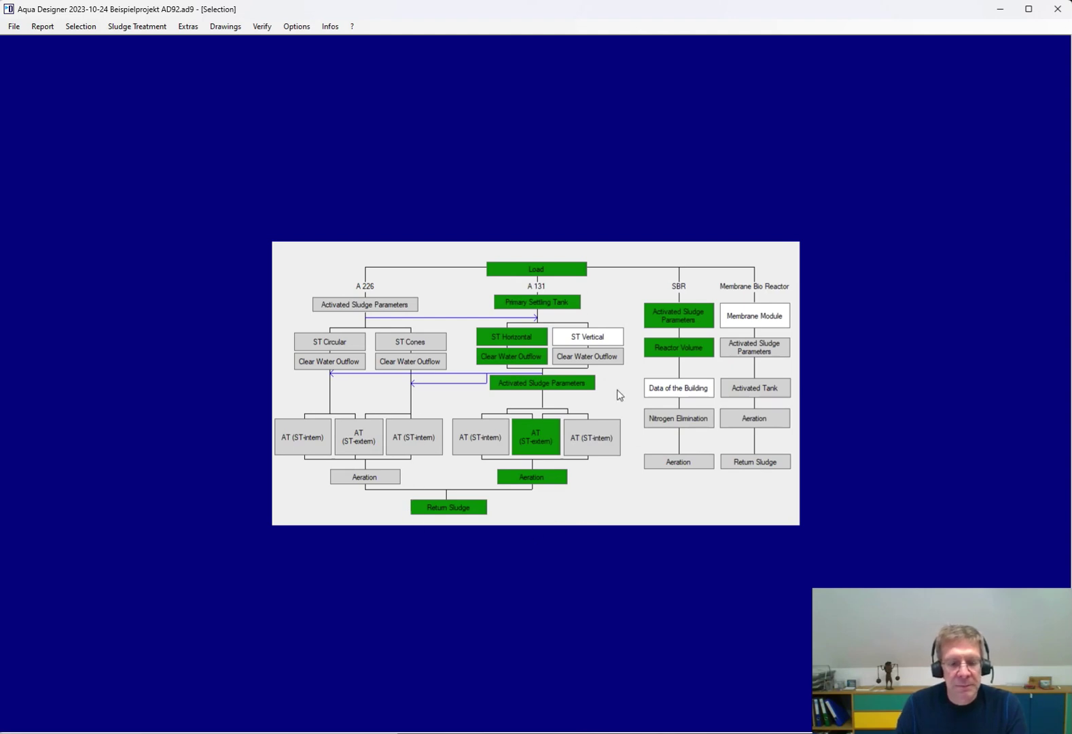
left_click(537, 387)
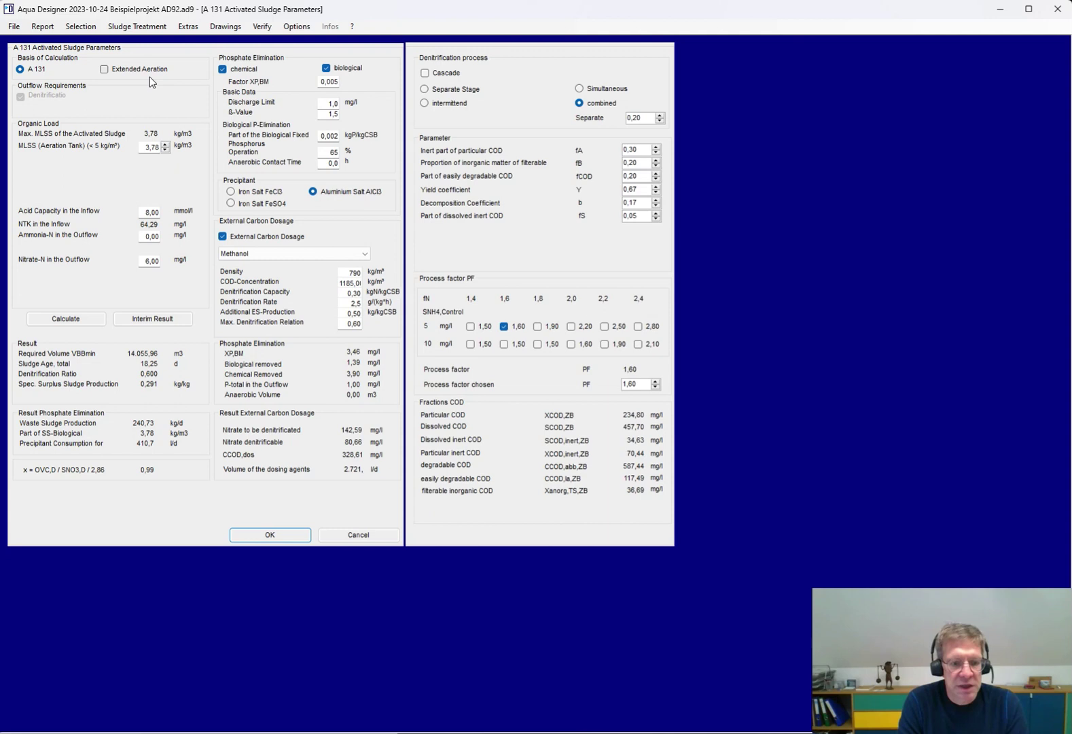
left_click(374, 538)
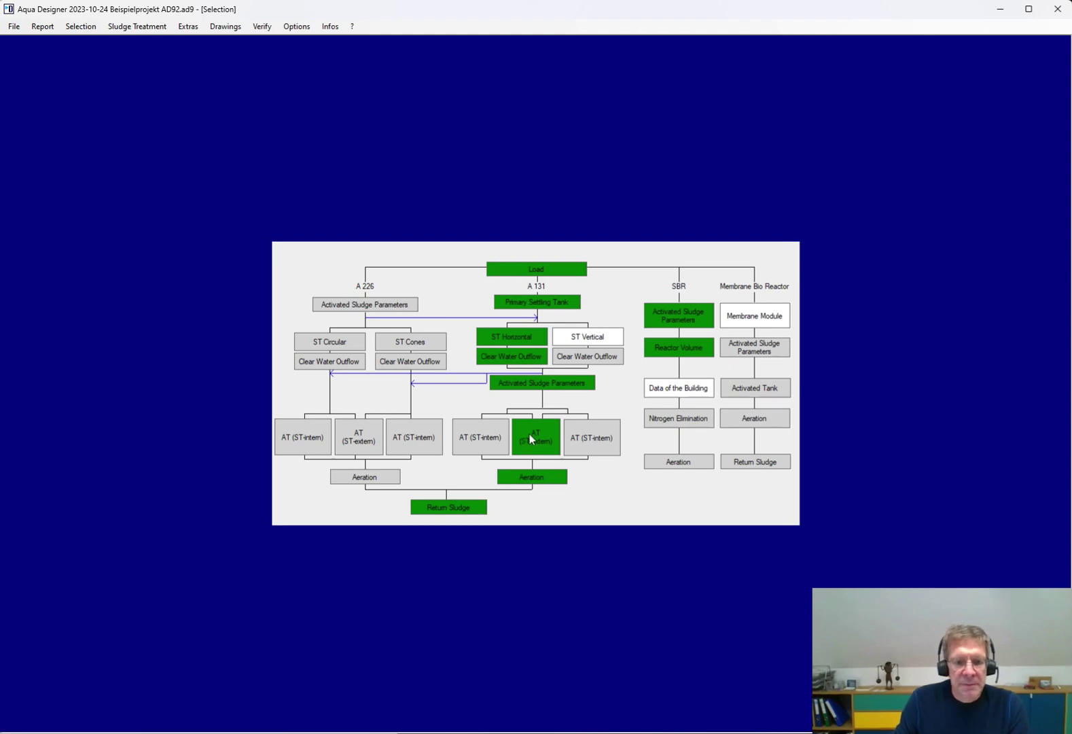
Check the A 131 activated tank design's number of aeration tanks and tank length, then close it unchanged
left_click(534, 440)
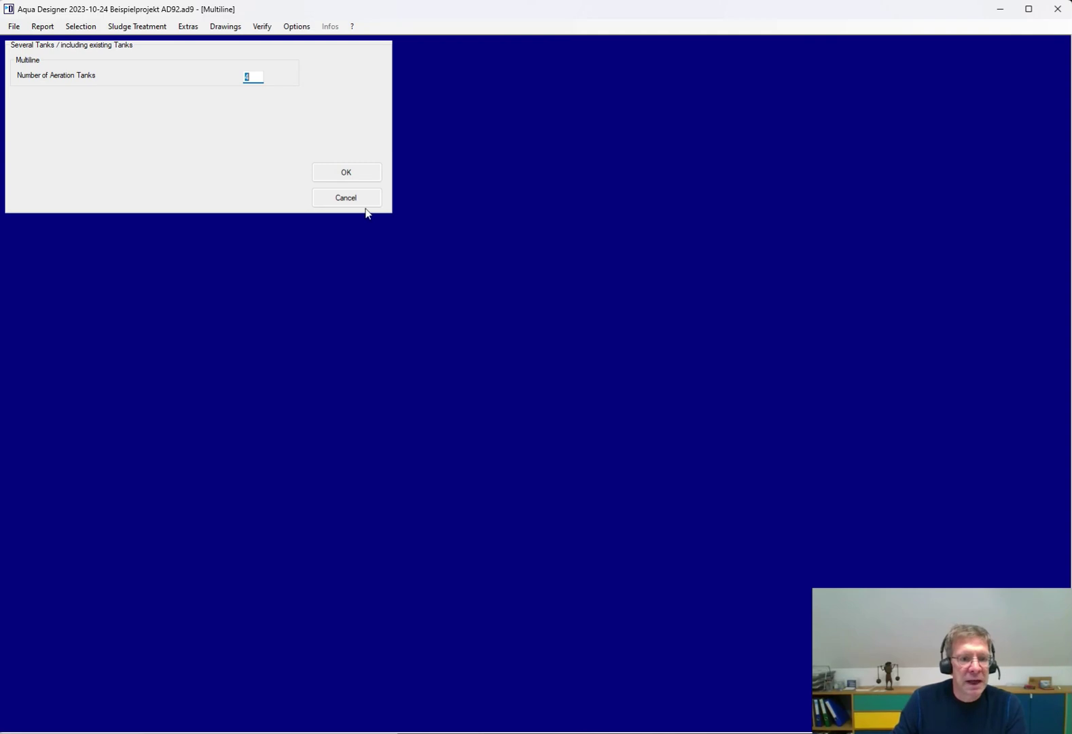
left_click(361, 174)
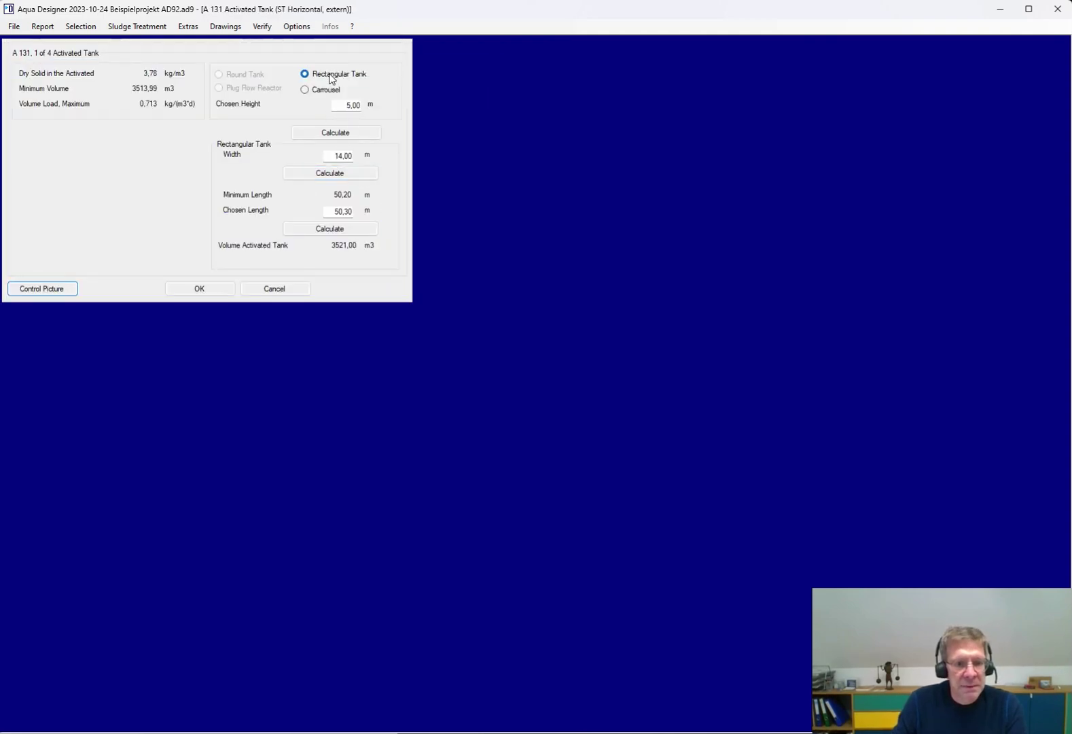
left_click(347, 210)
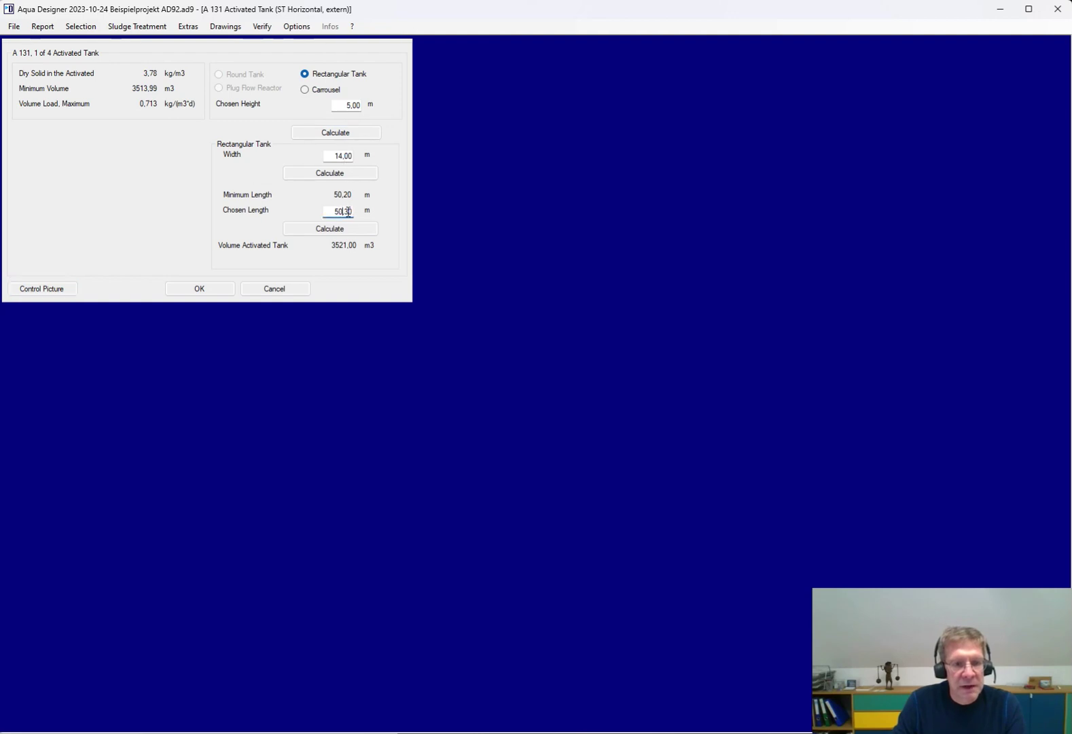
left_click(282, 294)
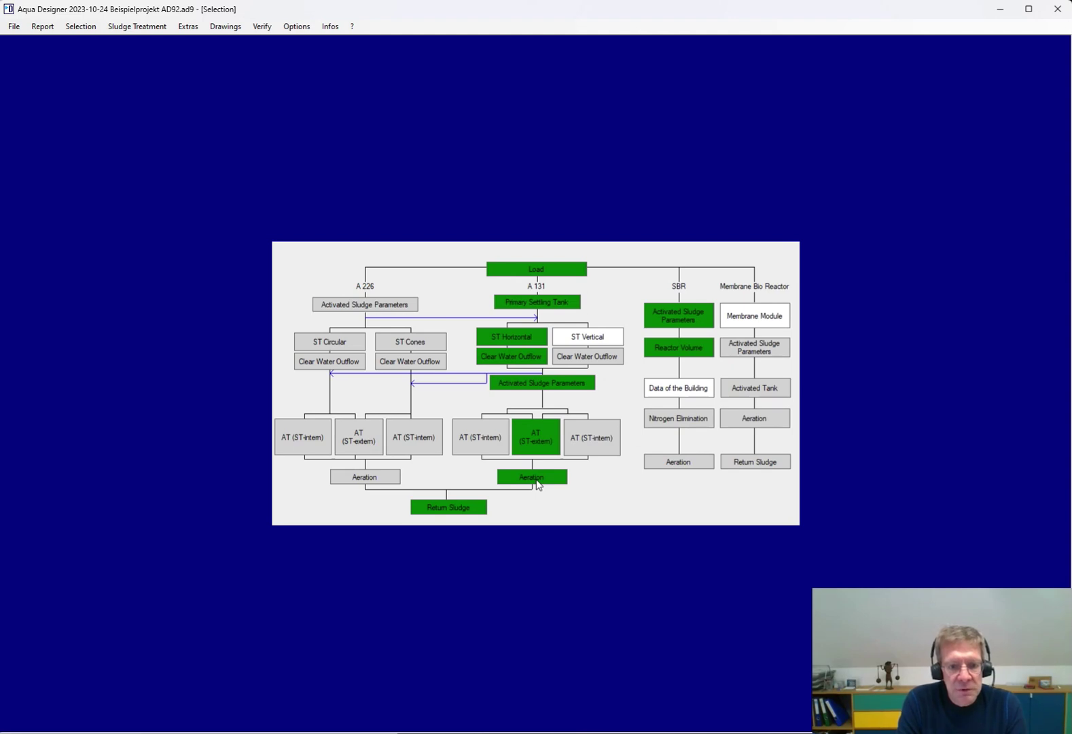
Review the A131 aeration design and browse the Blowers 1 database without choosing a blower
left_click(536, 477)
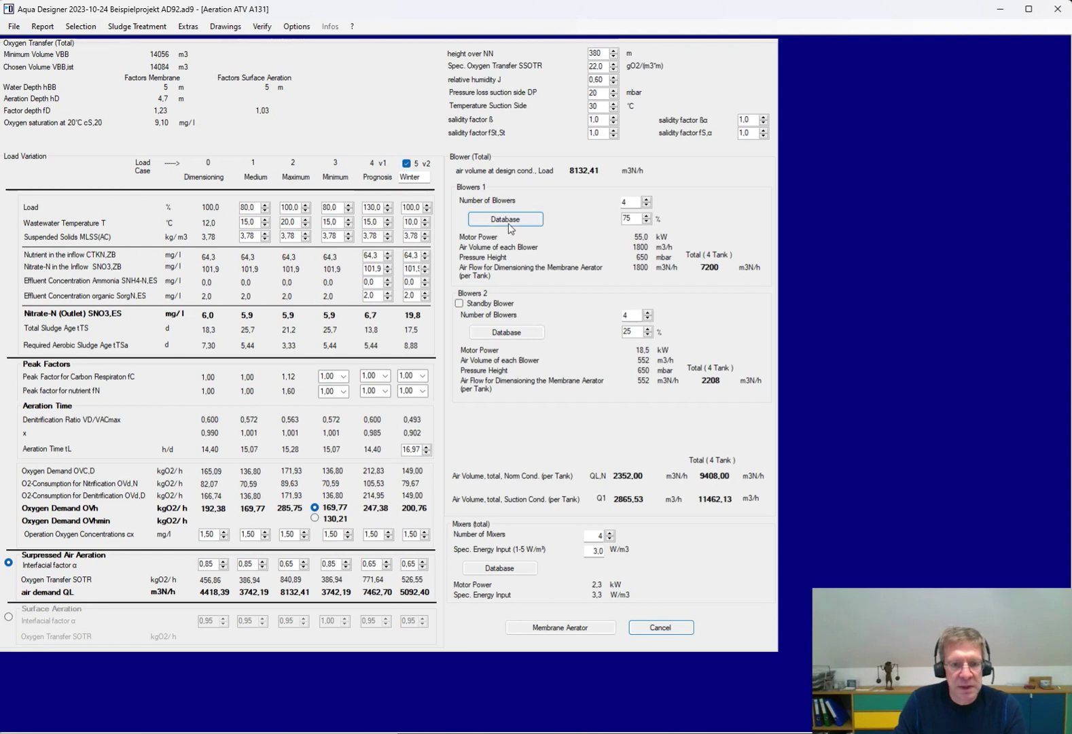
left_click(509, 224)
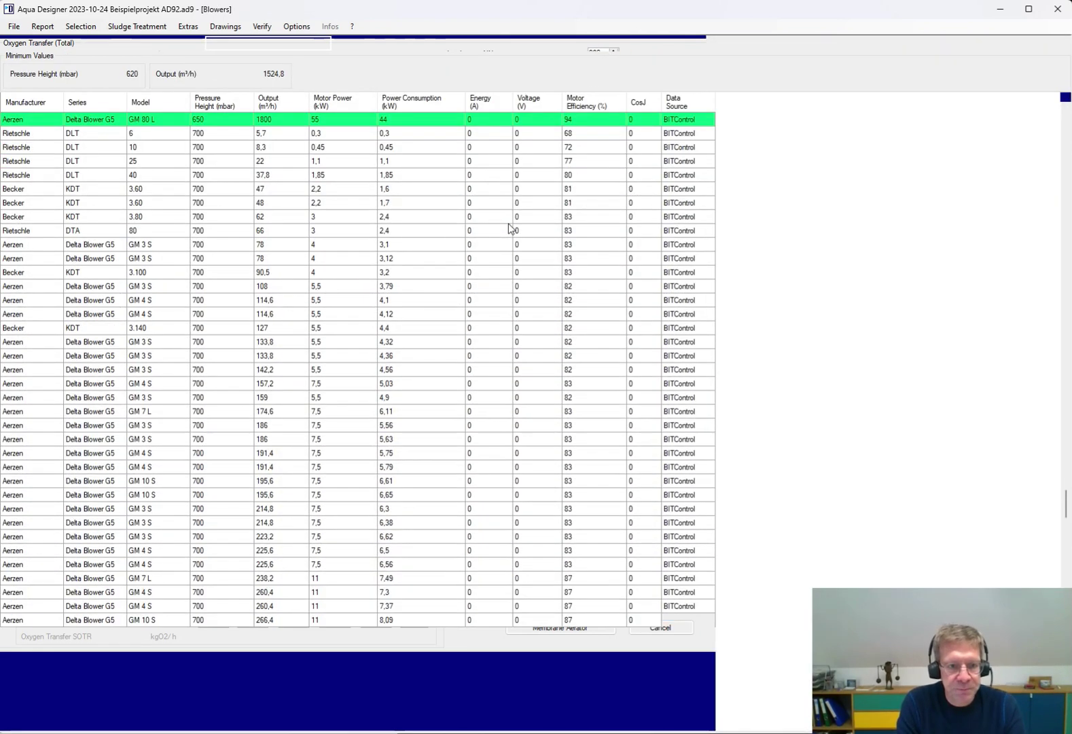
scroll(493, 229, "up", 7)
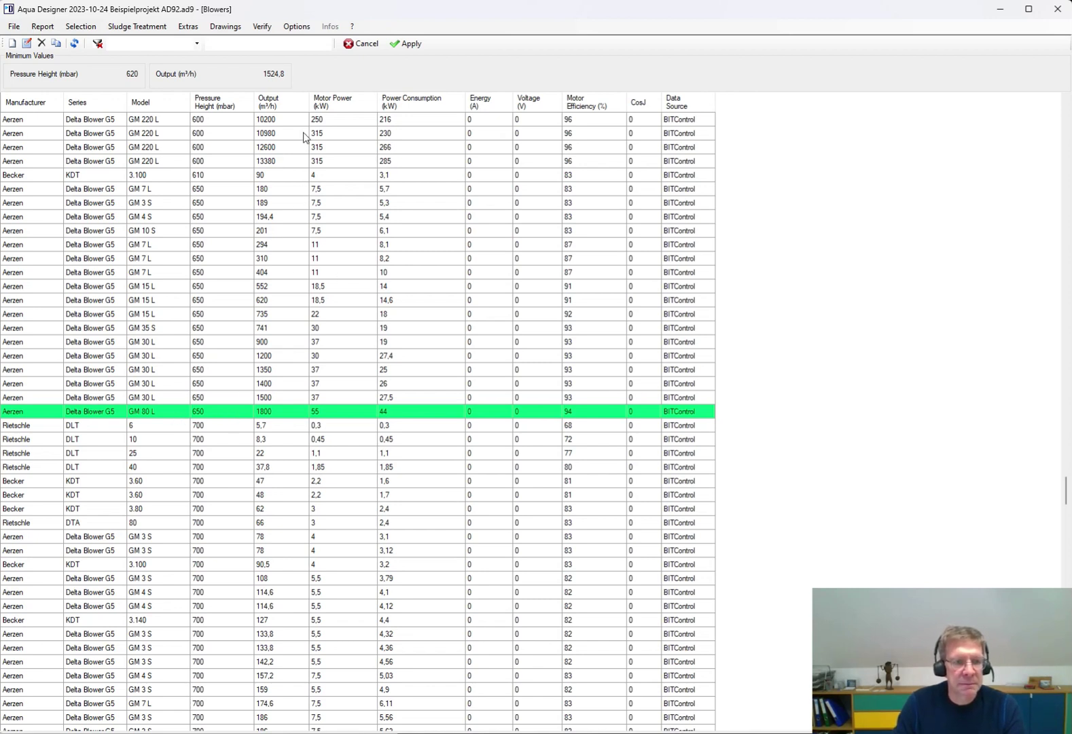
left_click(361, 45)
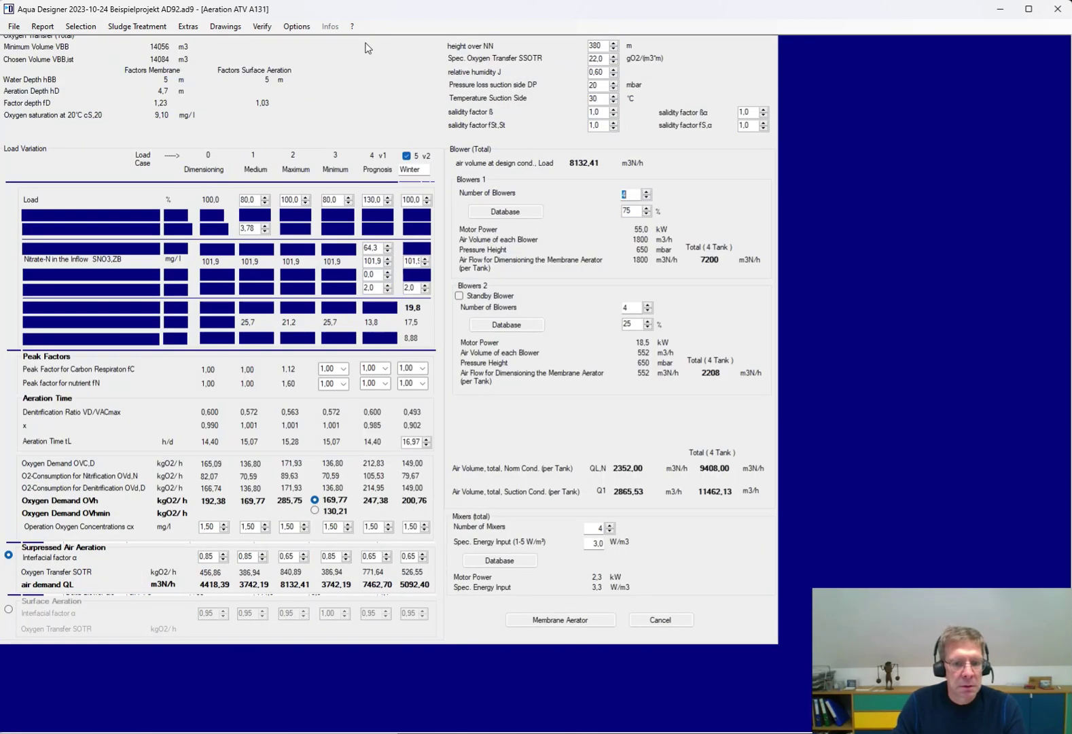
left_click(650, 625)
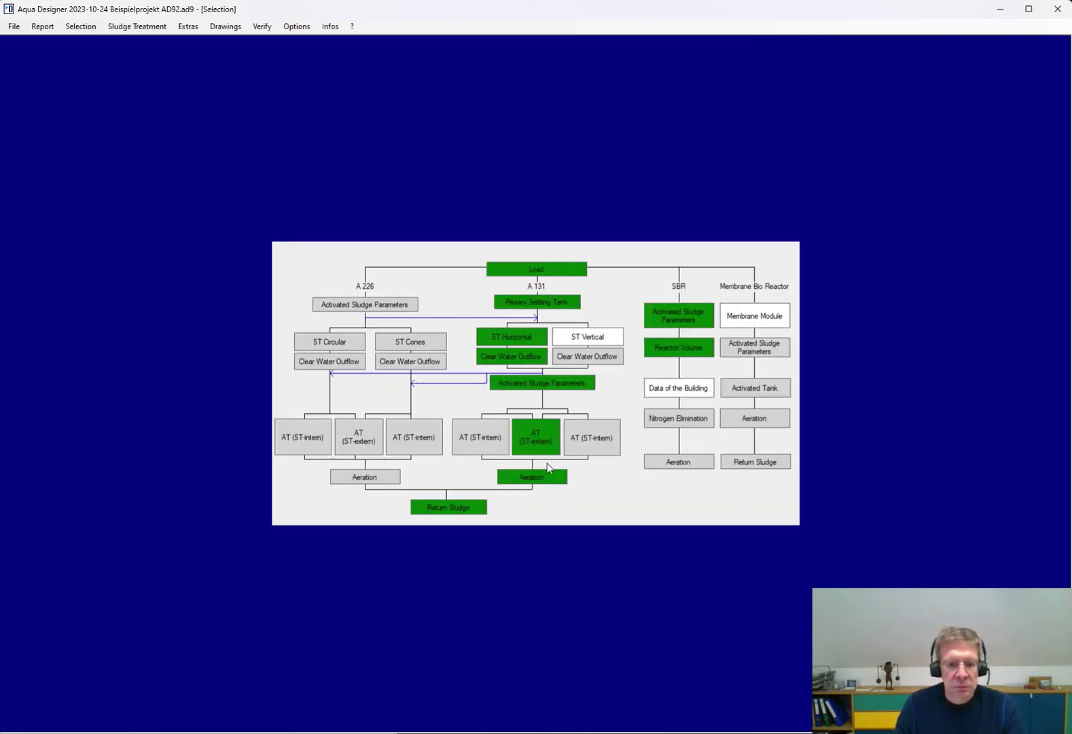
Review the return sludge transport design and its recirculation pump database without choosing a pump
left_click(458, 513)
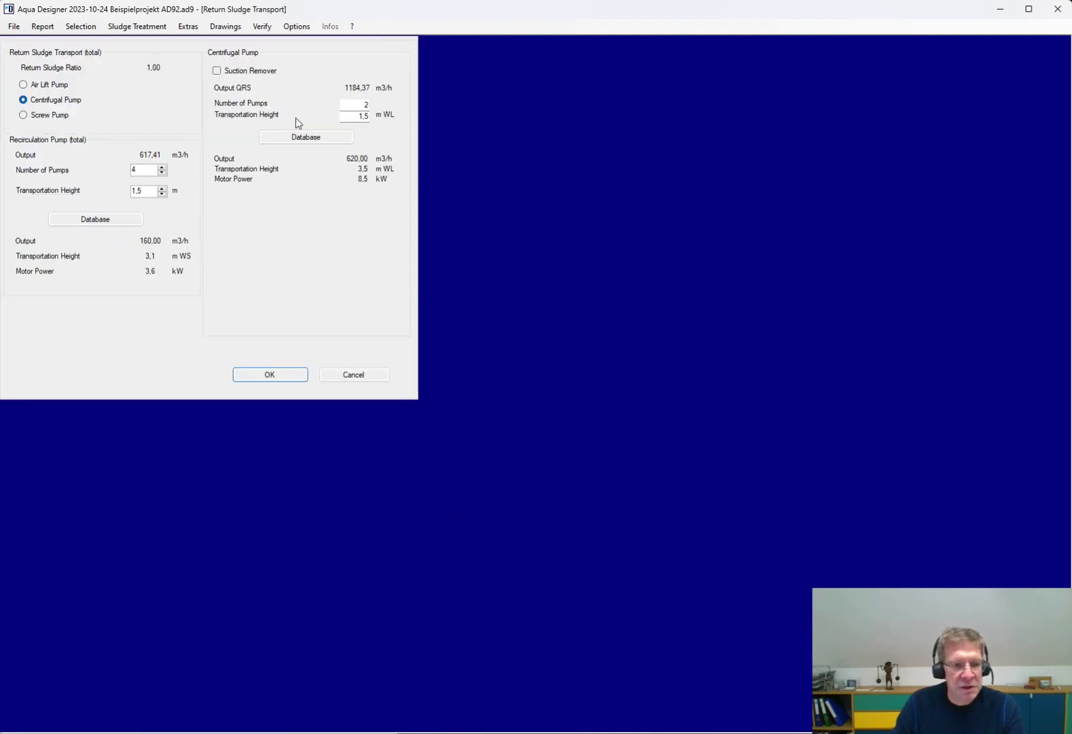
left_click(136, 220)
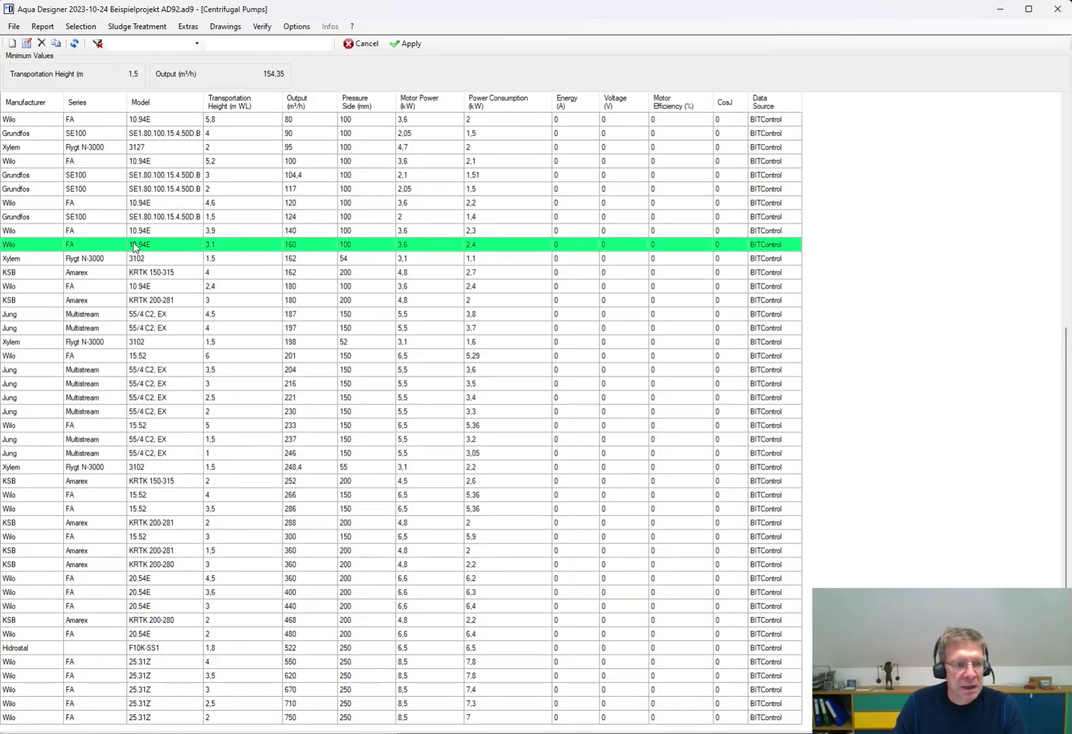
left_click(360, 43)
left_click(362, 376)
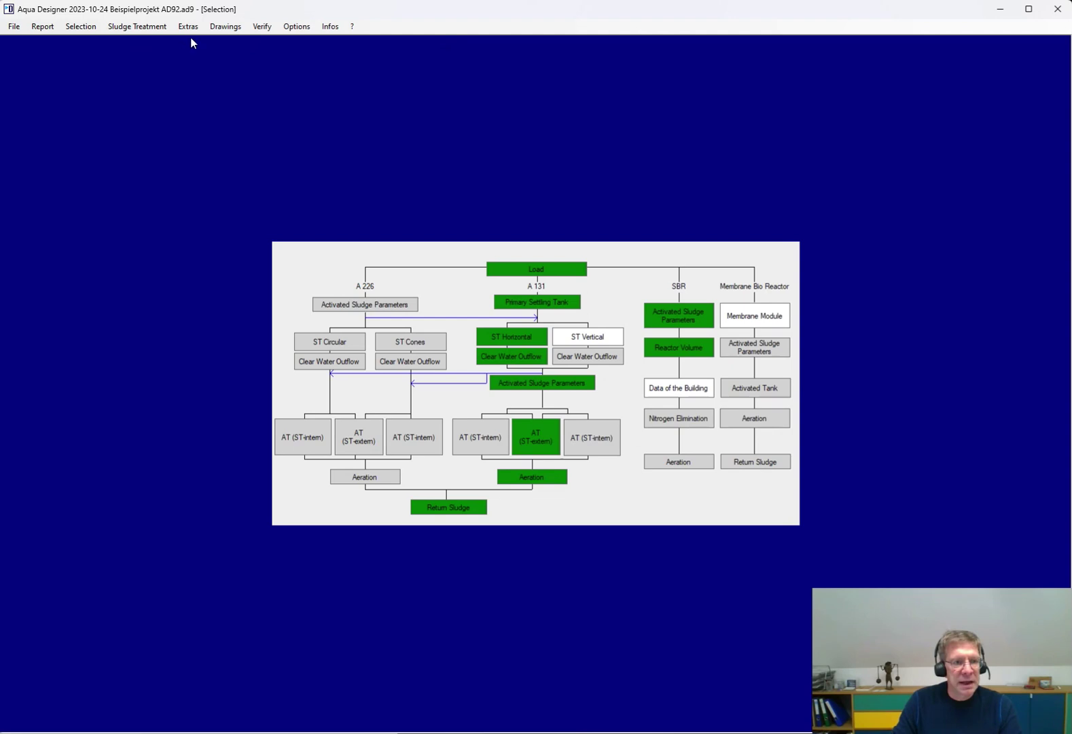
Review the aerated grit tank design (two lines, 22,00 m length) and close it
left_click(80, 26)
left_click(97, 54)
left_click(431, 177)
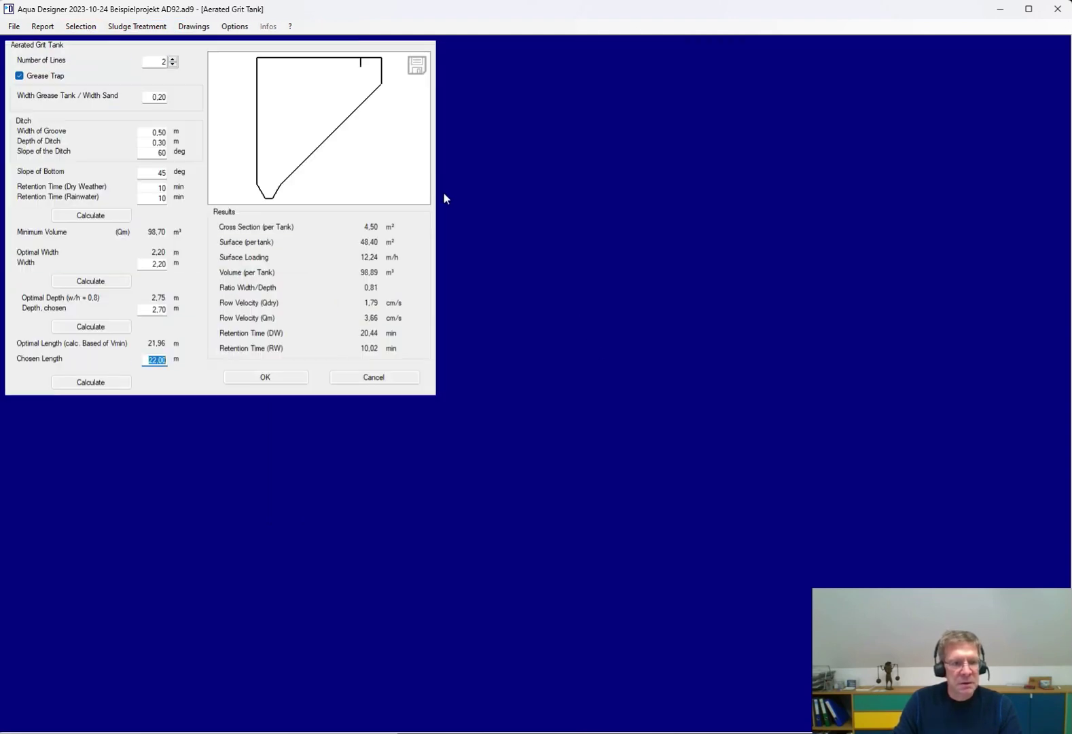
left_click(384, 378)
Return to the Selection flowchart and show the Sludge Treatment anaerobic sludge digestion options
left_click(80, 25)
left_click(97, 39)
left_click(138, 28)
mouse_move(146, 46)
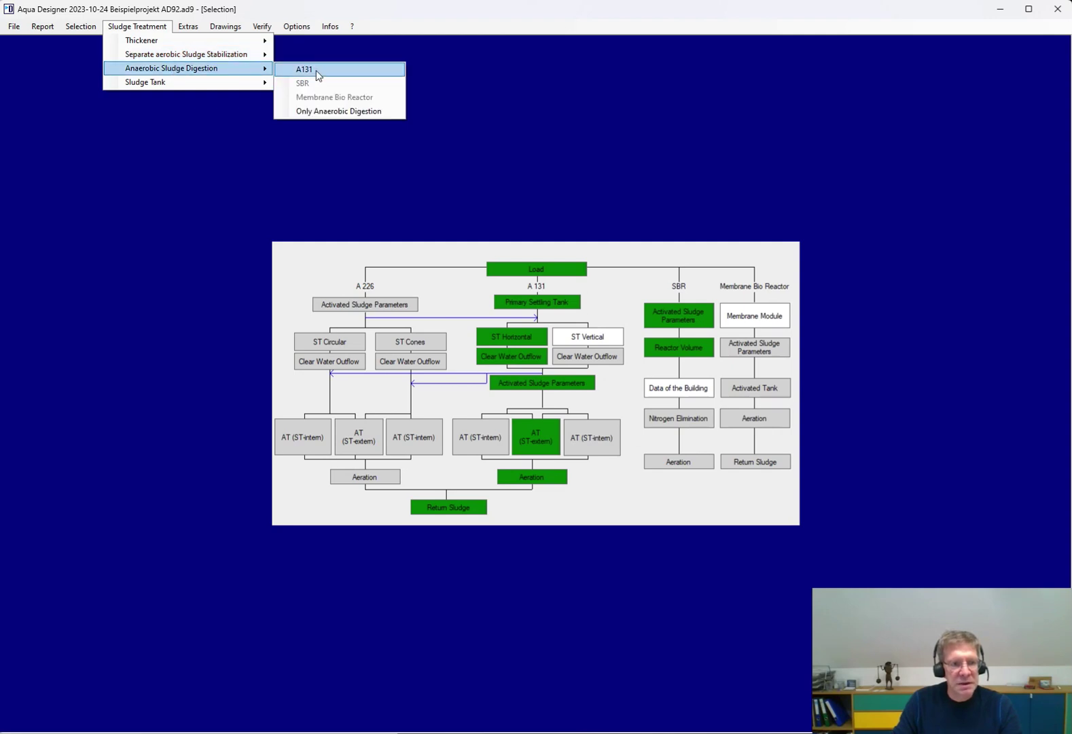
left_click(309, 71)
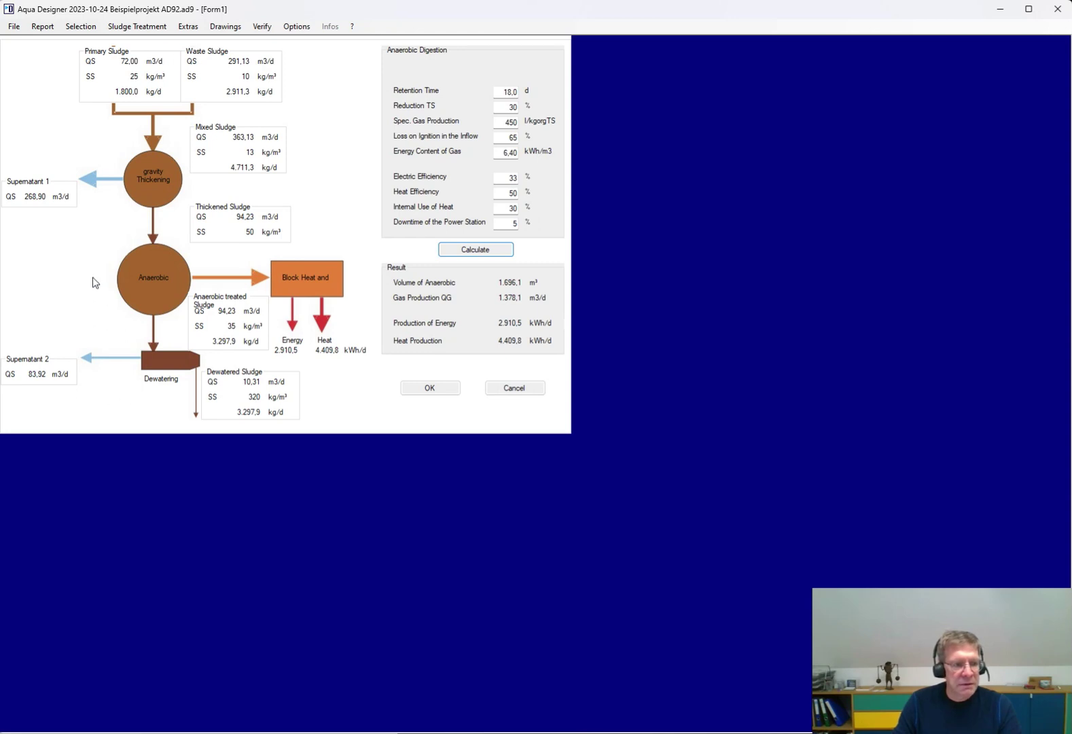
left_click(518, 387)
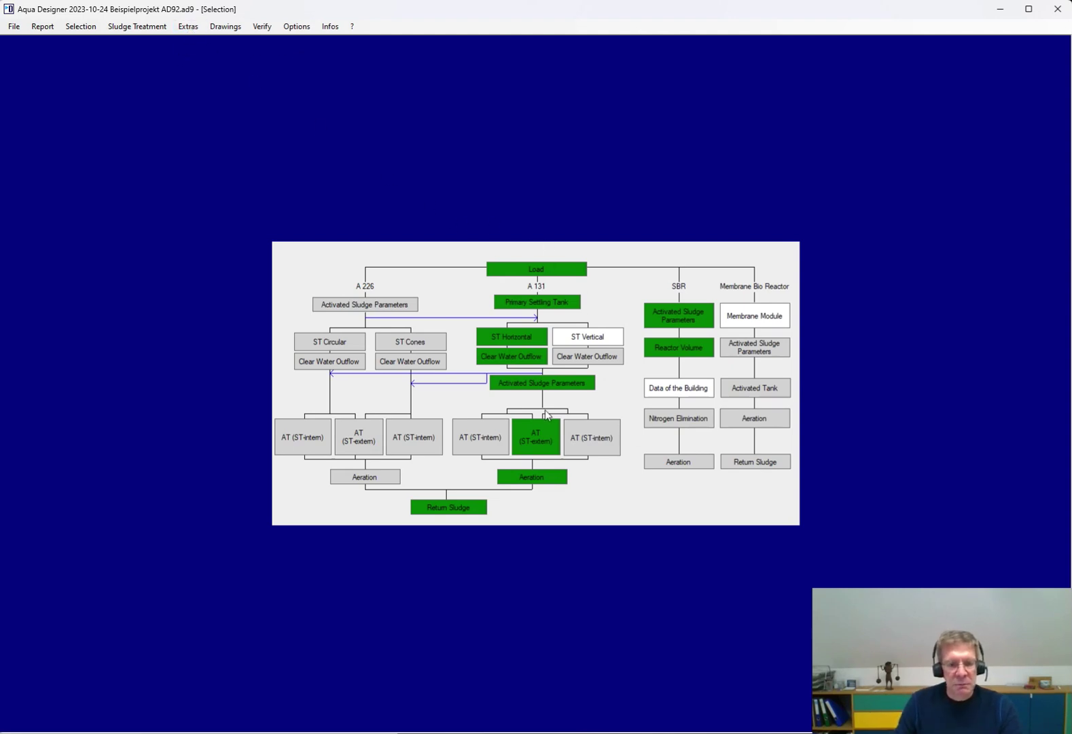
left_click(188, 26)
mouse_move(212, 44)
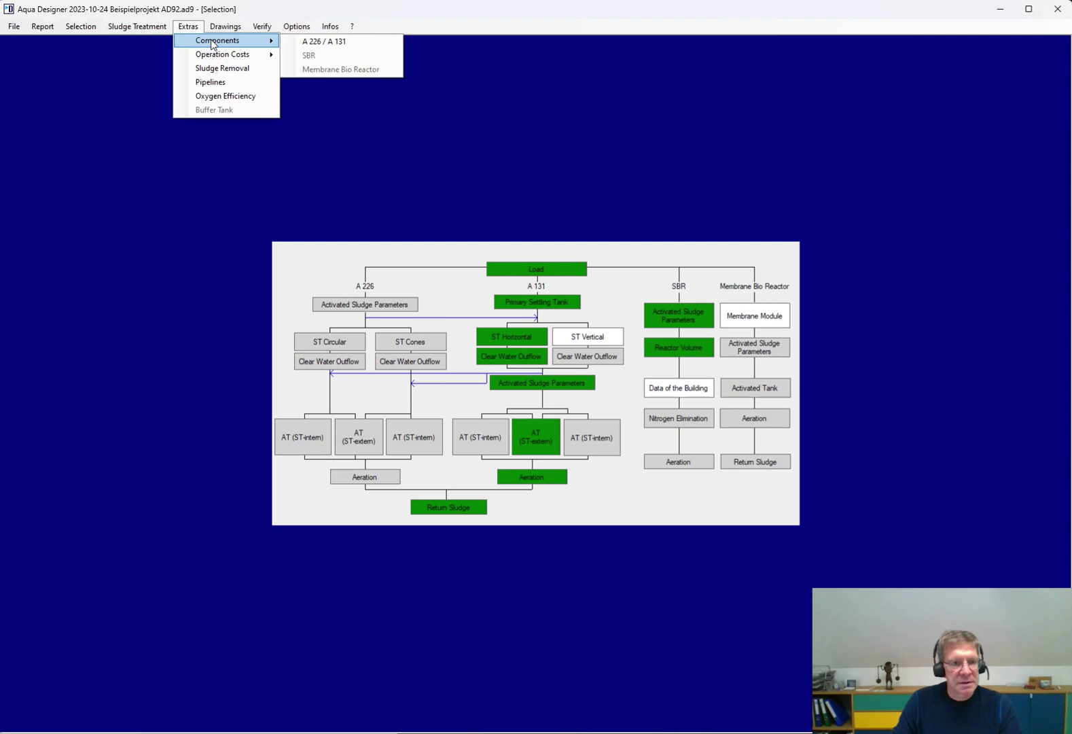
left_click(319, 42)
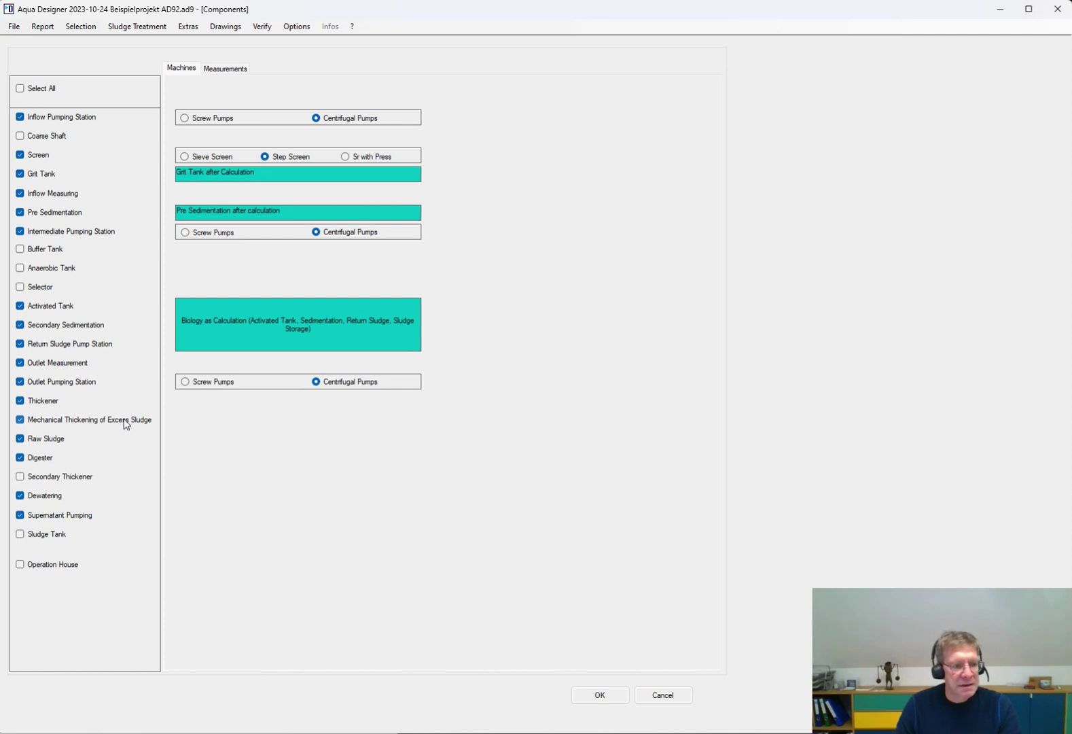
left_click(239, 70)
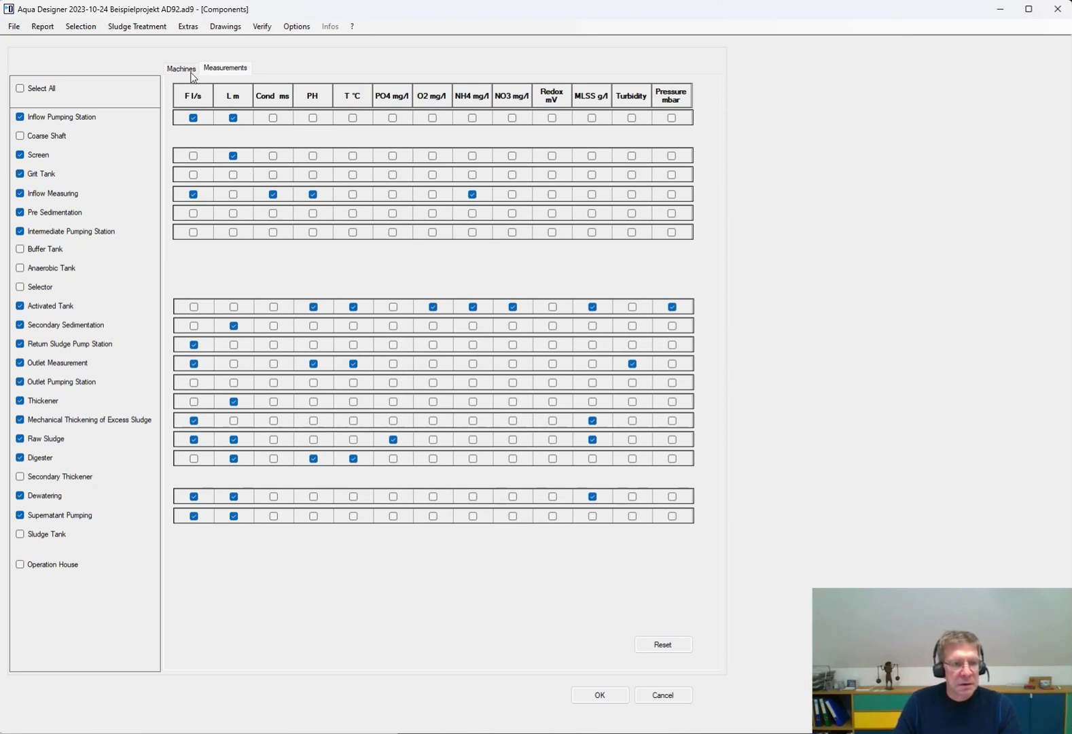
left_click(663, 695)
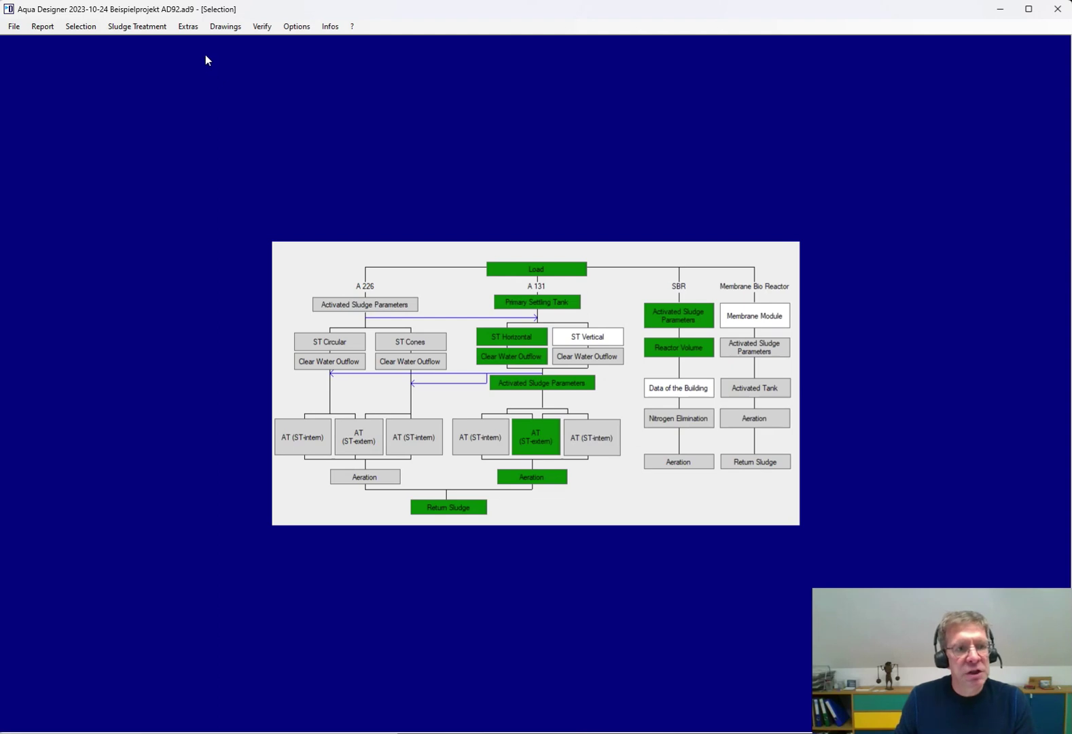
Accept the A 226 / A 131 energy, chemical and staff cost settings and the phosphorus removal prompt
left_click(188, 27)
mouse_move(213, 60)
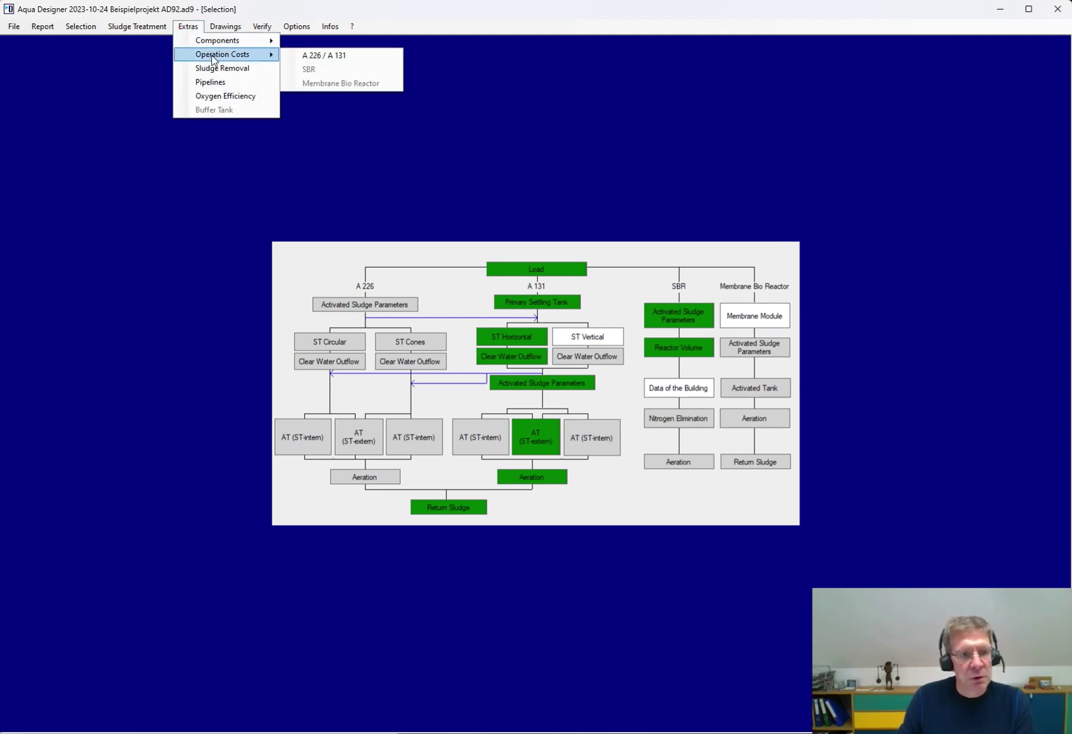
left_click(317, 57)
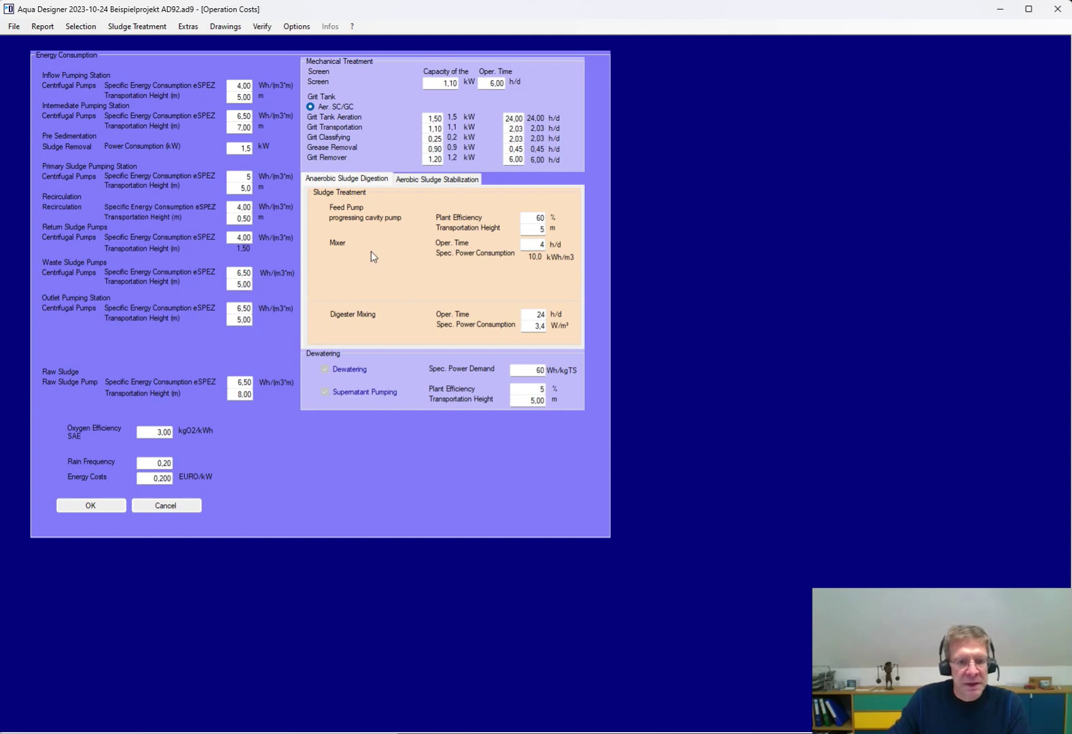
left_click(113, 504)
left_click(180, 329)
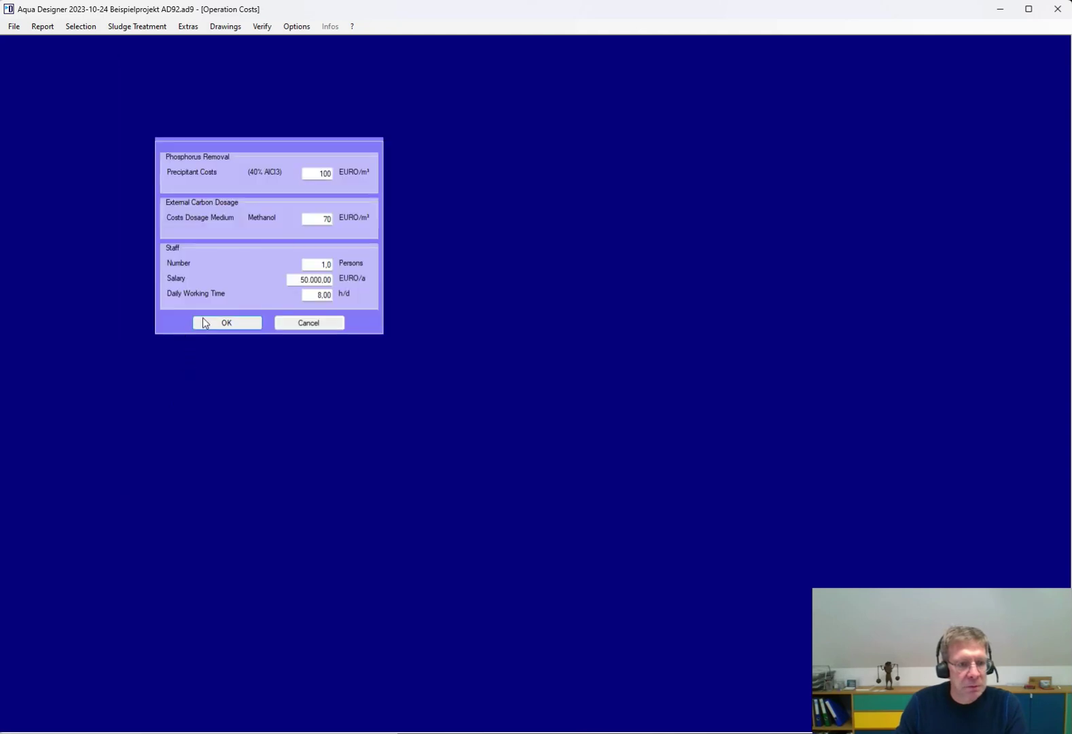
left_click(203, 318)
Confirm energy production, read the operation costs report (332.292,80 EURO/a energy) to precipitant costs, and close it
left_click(256, 448)
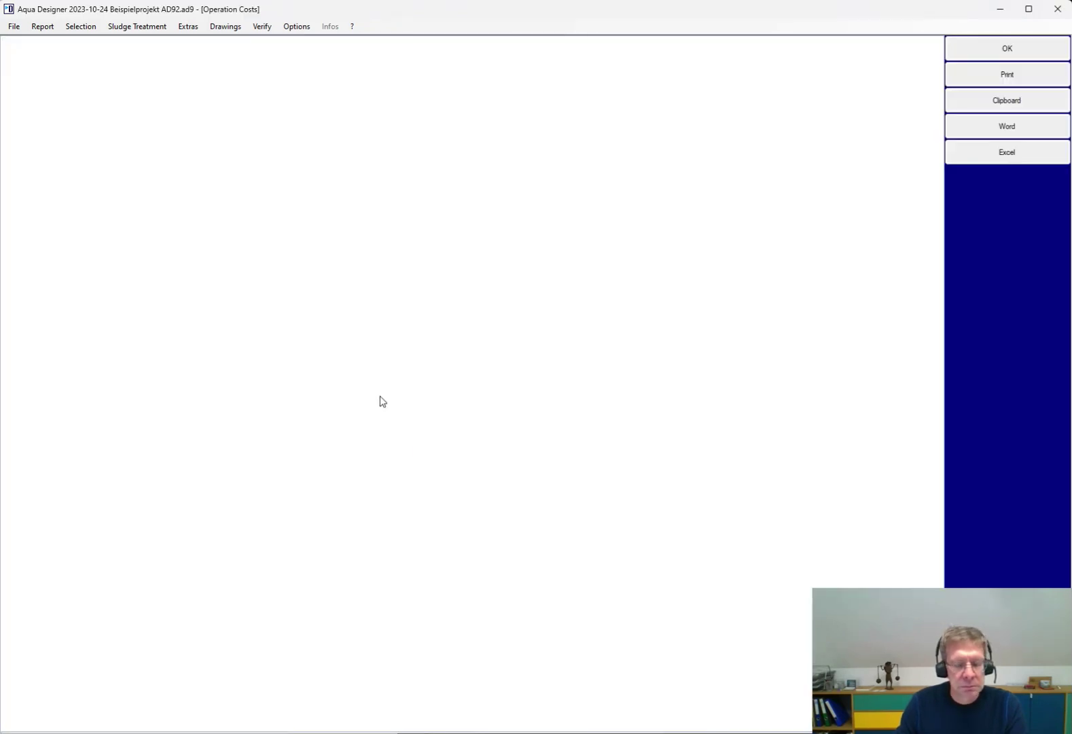
scroll(604, 343, "down", 15)
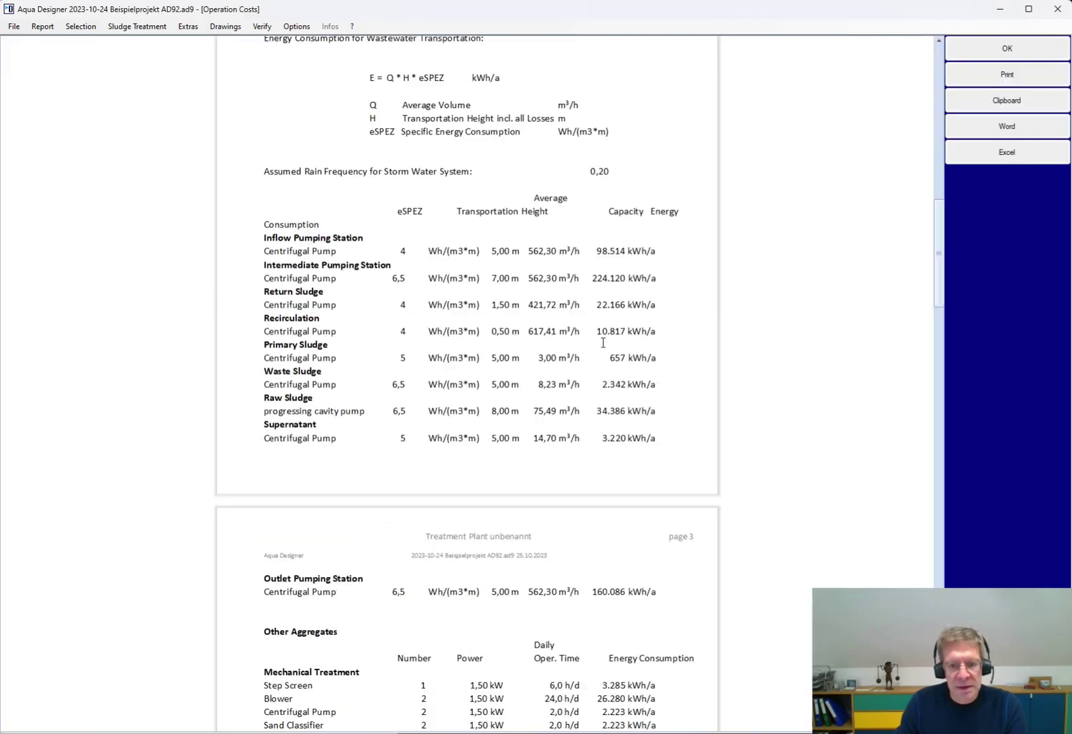
scroll(601, 332, "up", 3)
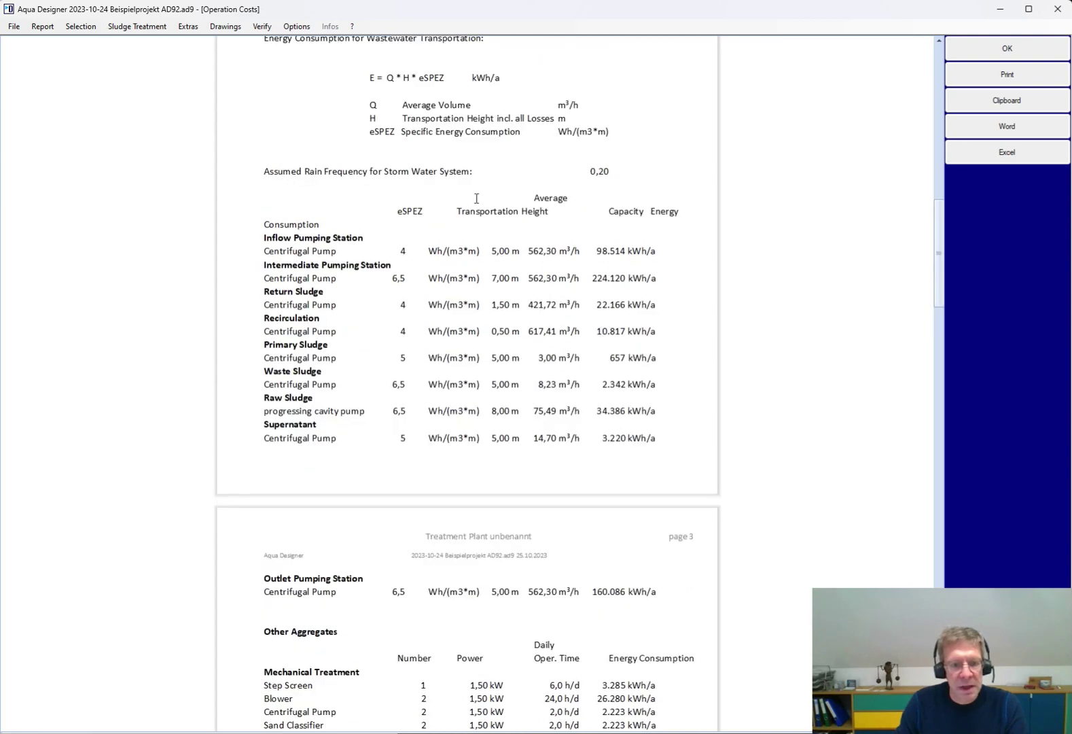
scroll(372, 395, "down", 6)
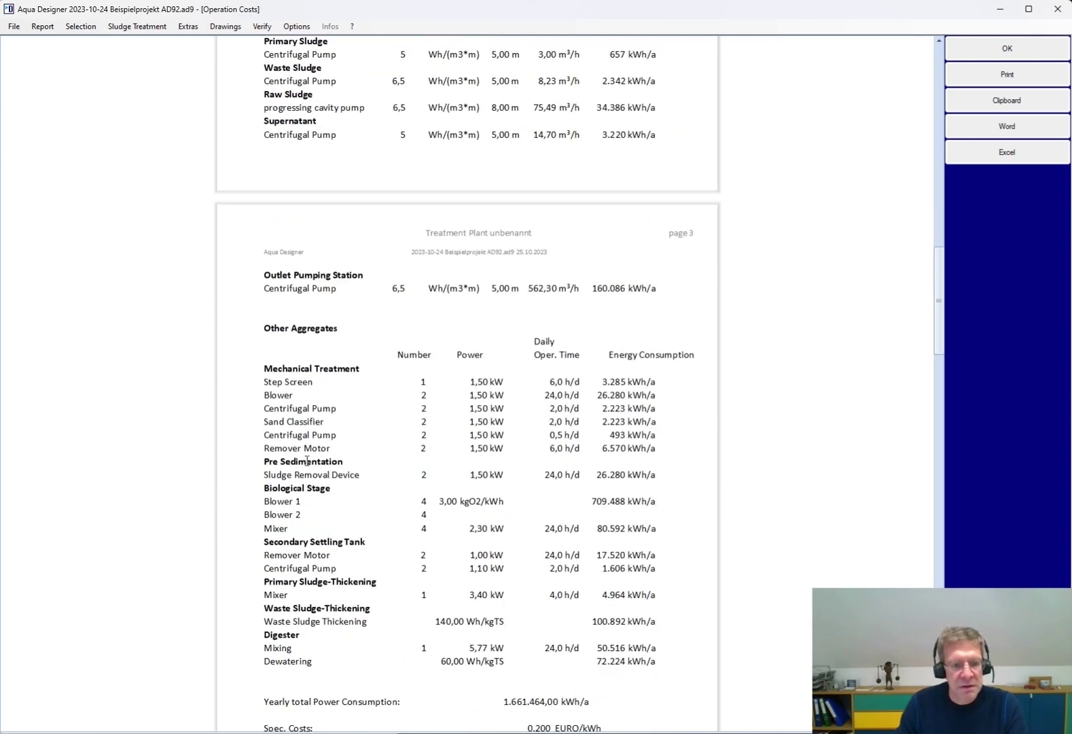
scroll(395, 468, "down", 3)
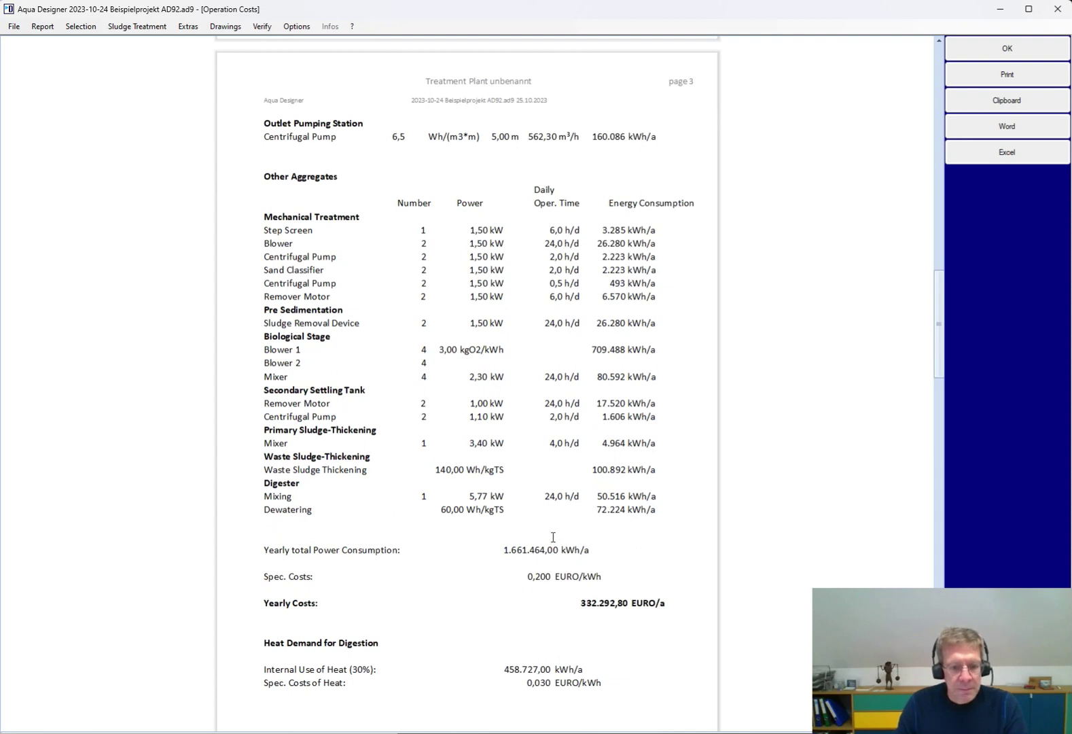
scroll(553, 537, "down", 9)
scroll(535, 492, "down", 5)
scroll(535, 495, "down", 3)
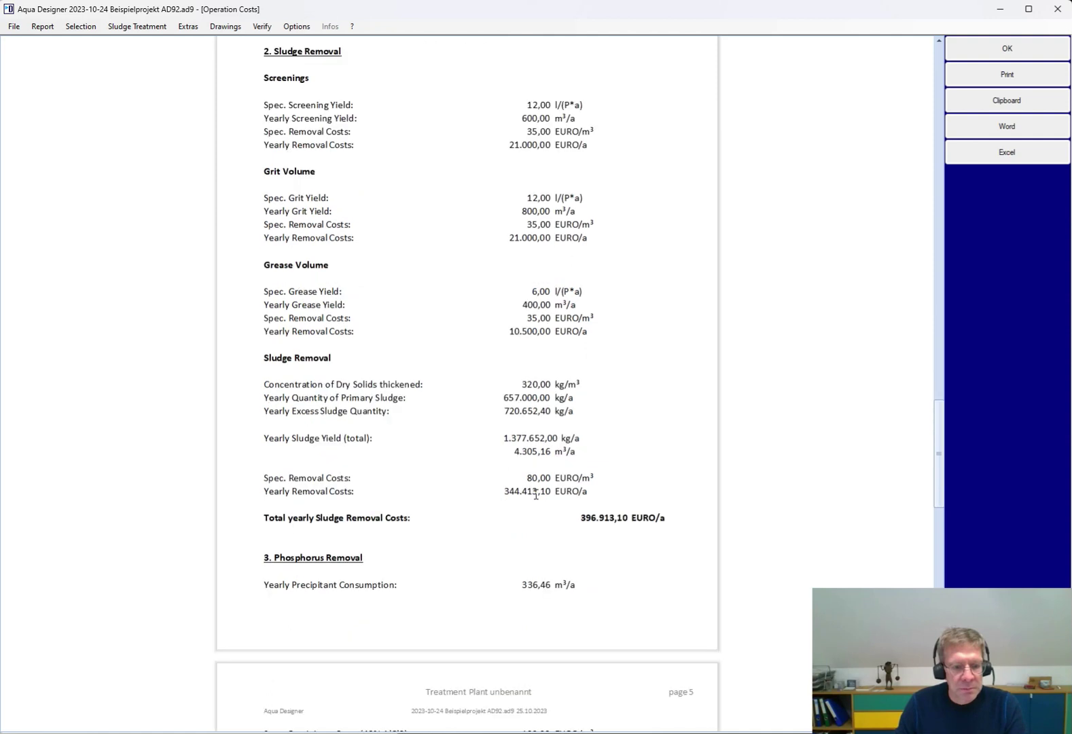
scroll(535, 495, "down", 3)
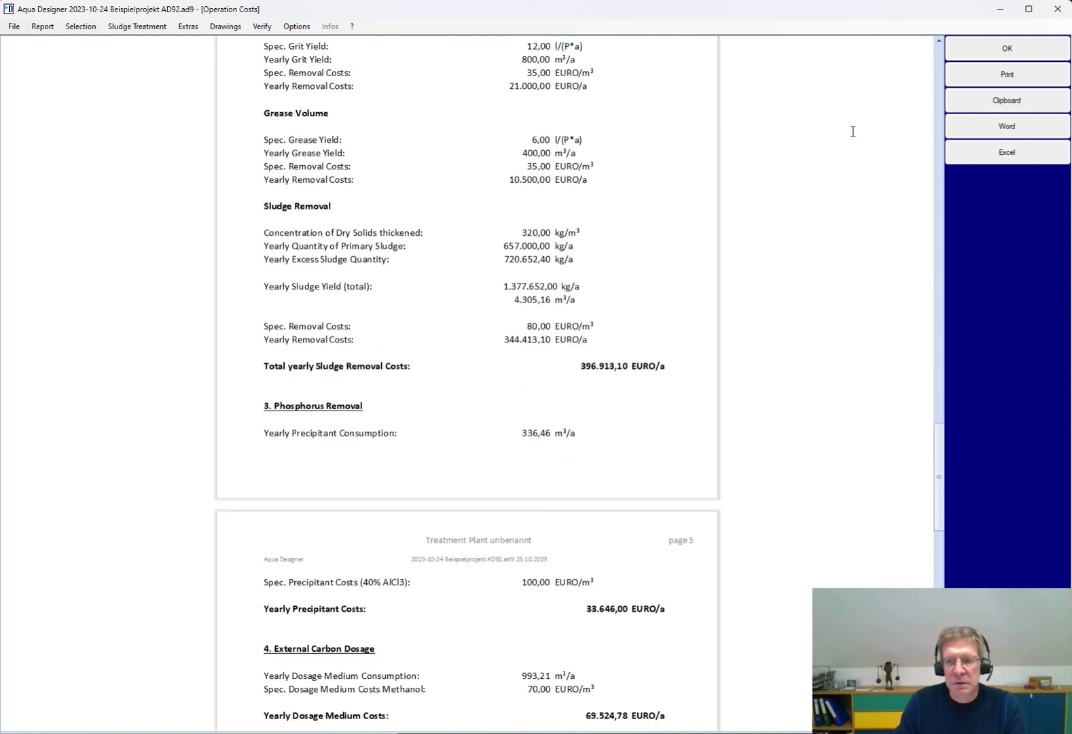
left_click(1003, 47)
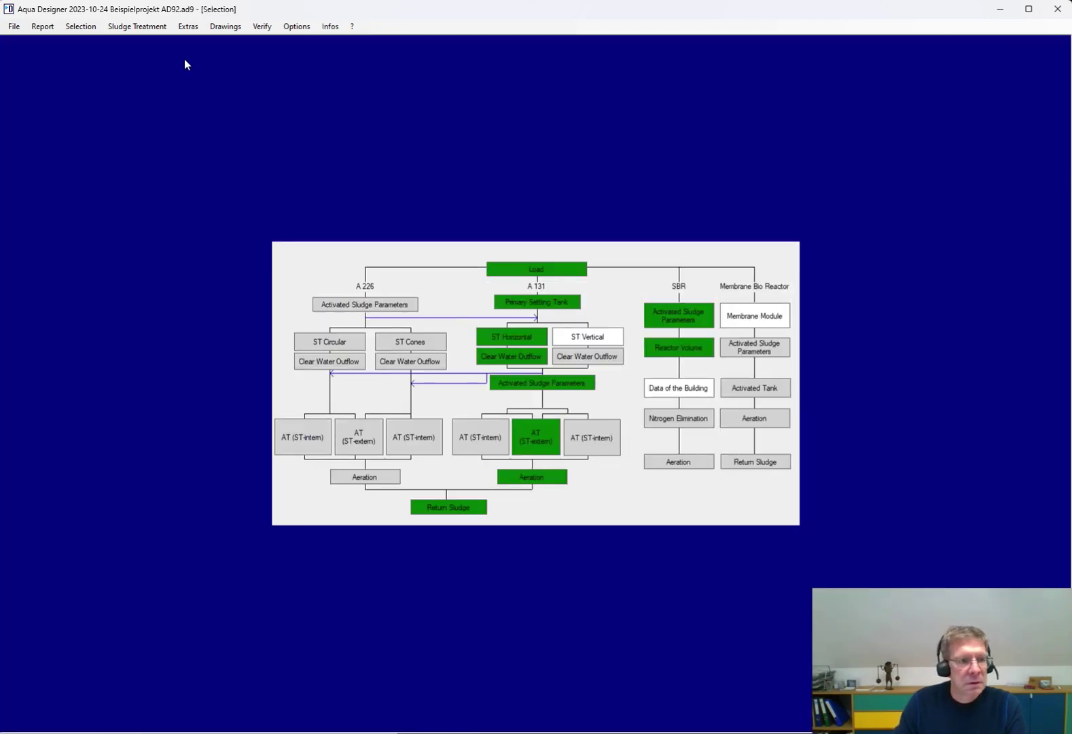
Open the A 226 / A 131 dimensioning report and scroll to the oxygen demand pages 10–11
left_click(44, 27)
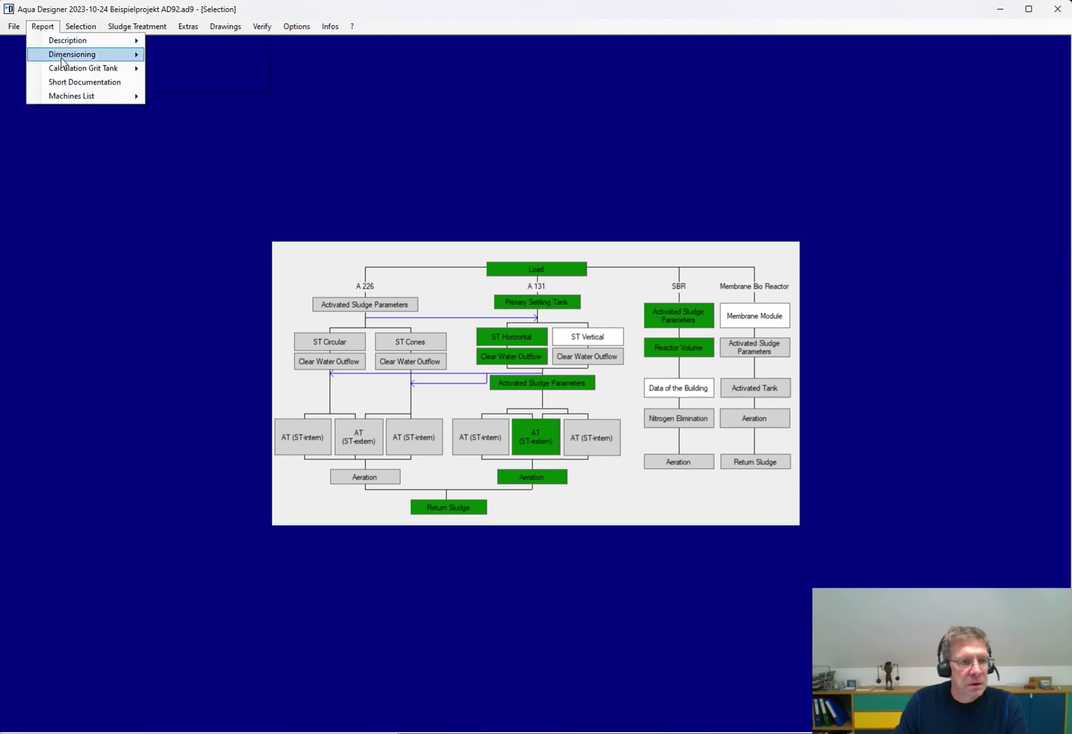
mouse_move(65, 56)
left_click(186, 54)
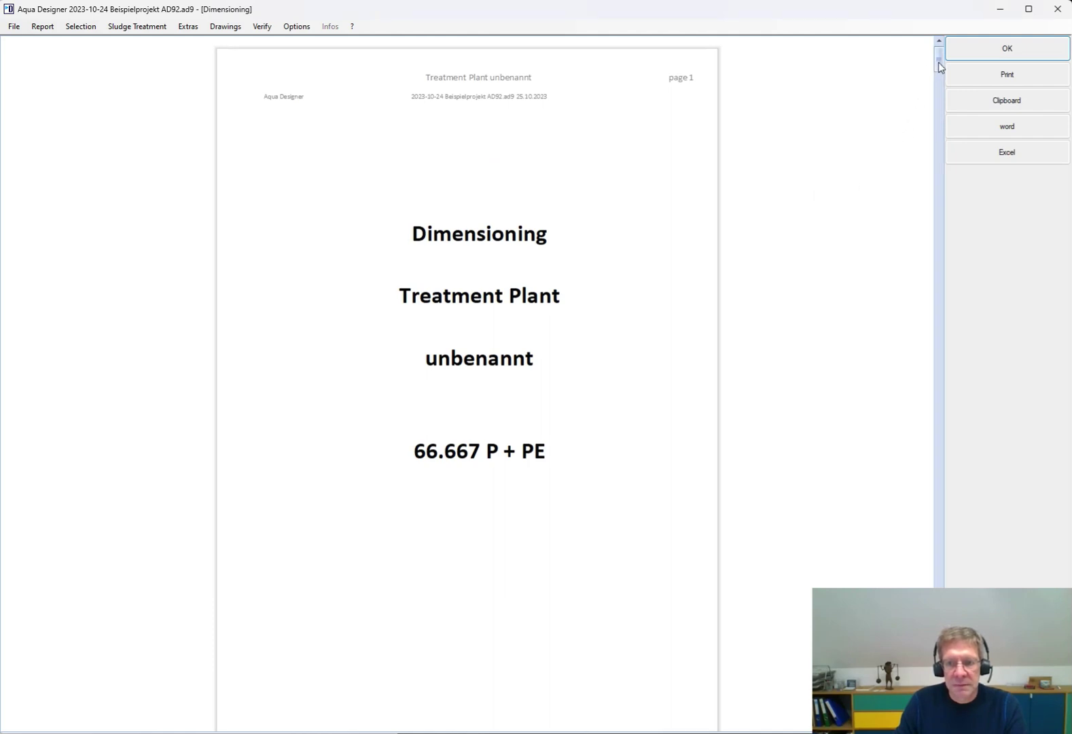
left_click_drag(941, 66, 942, 324)
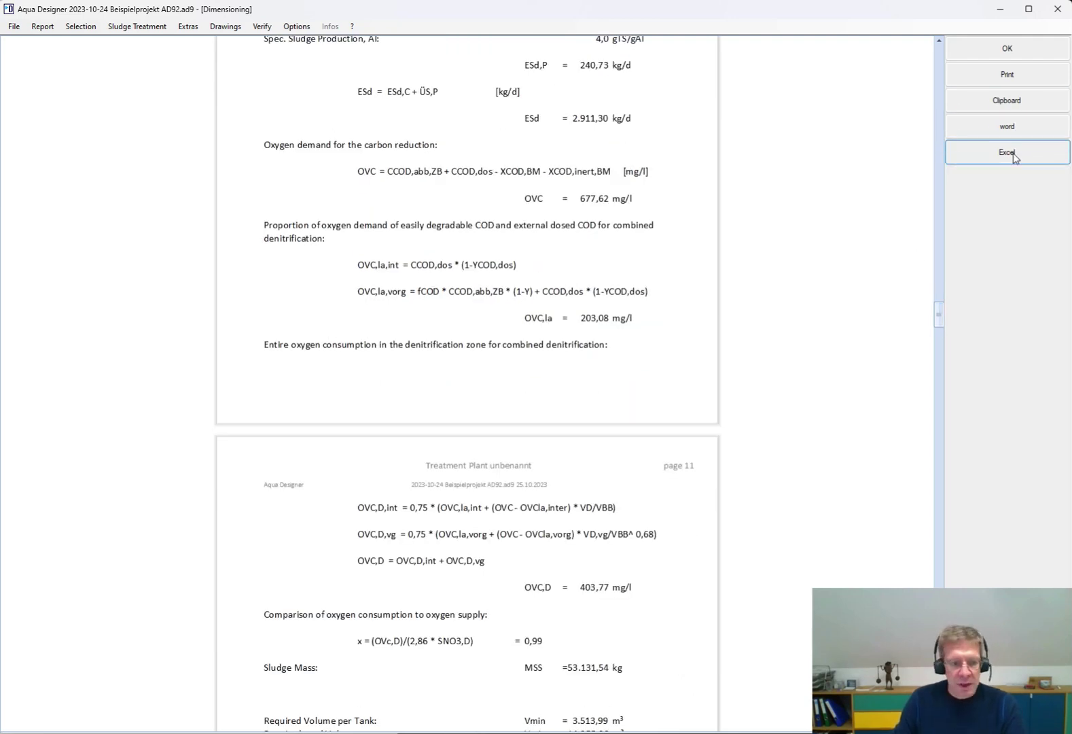
Switch to the KT Beispielprojekt AD 92 EN Word report, review pages 16–20, then minimize Word
key("alt+Tab")
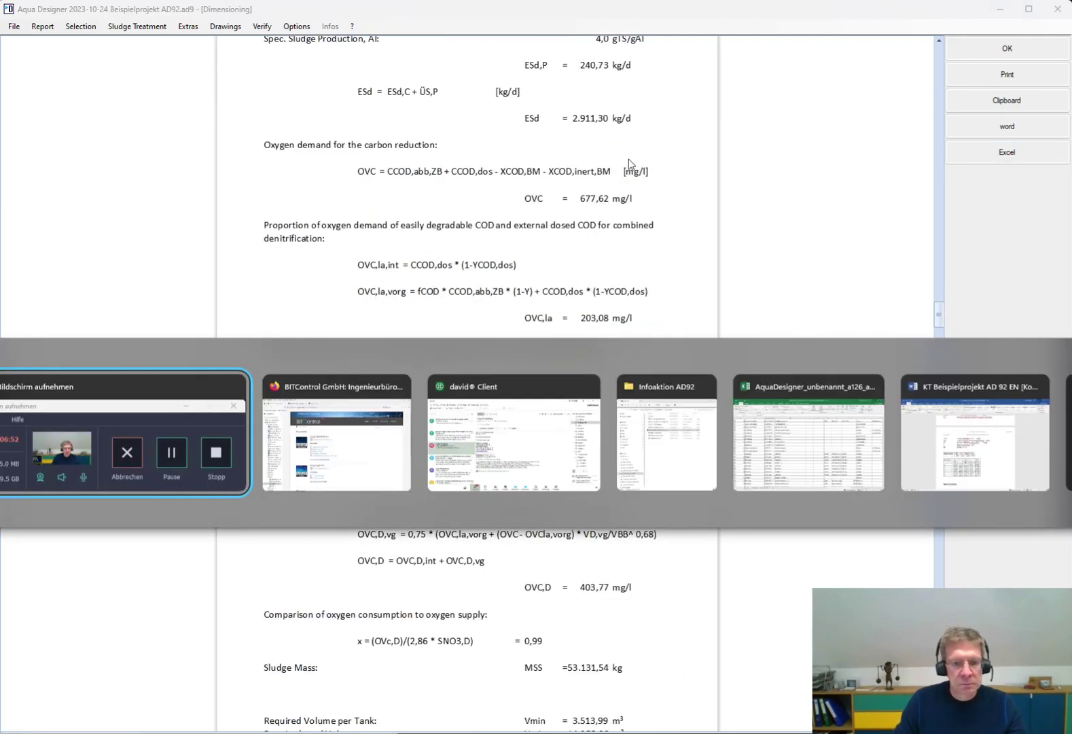
key("alt+Tab")
key("alt+Tab")
key("alt+Tab")
key("alt+Tab")
key("alt+Tab")
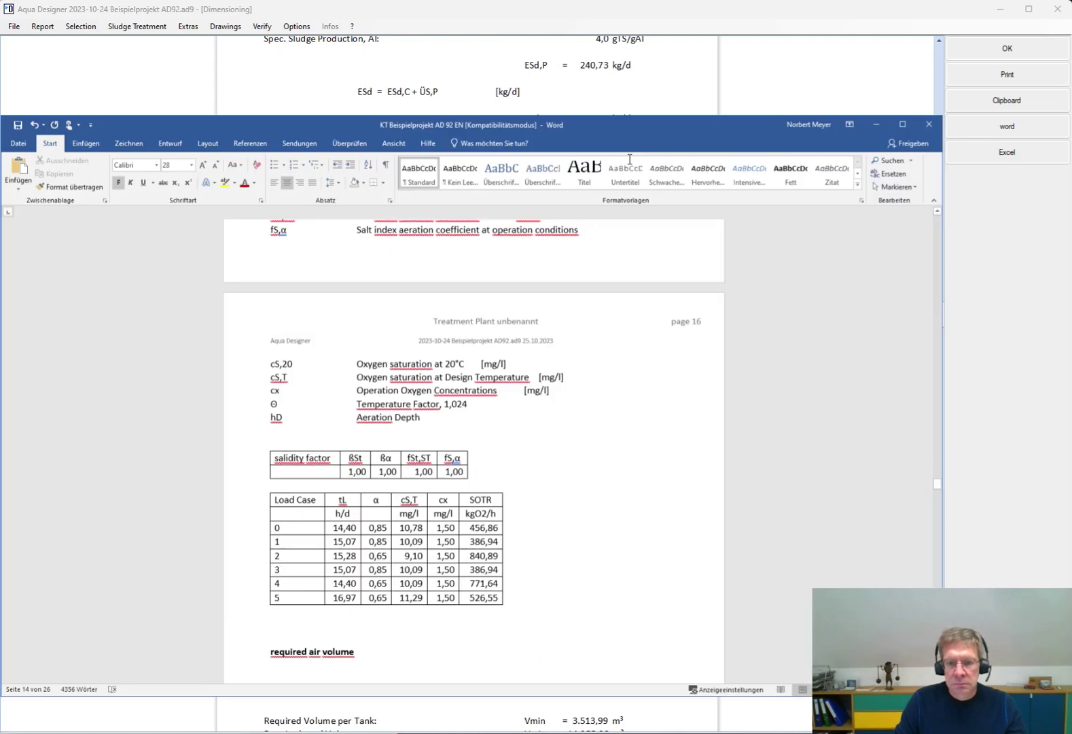
scroll(536, 274, "down", 10)
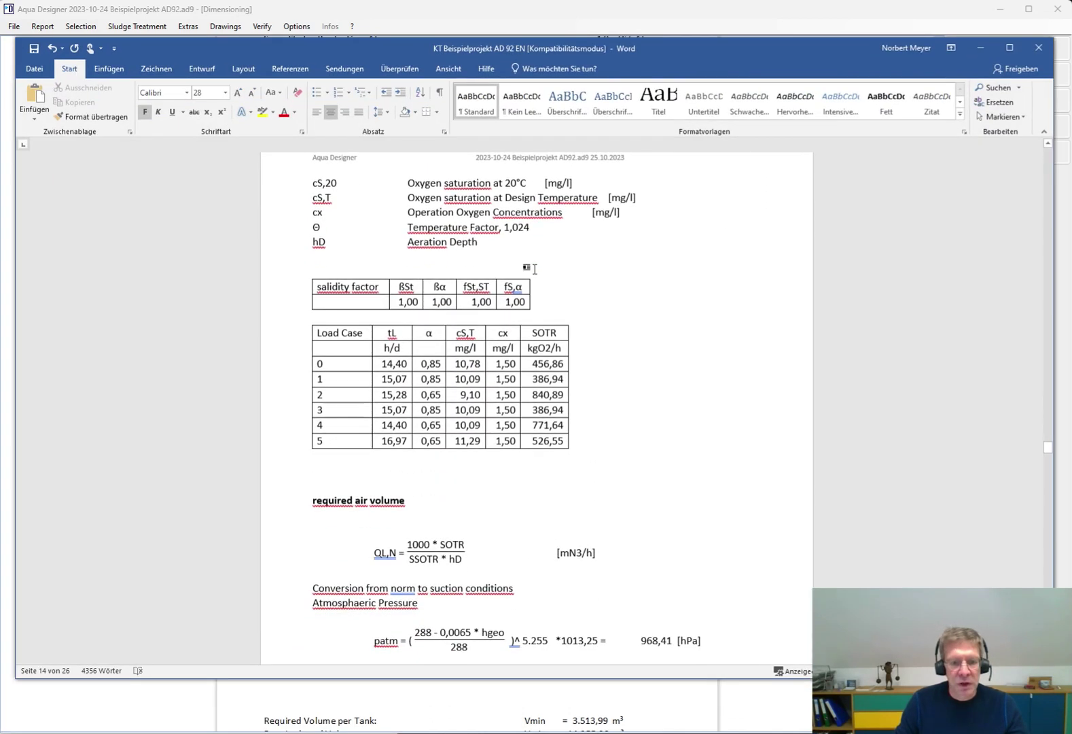
scroll(536, 269, "down", 6)
scroll(536, 269, "down", 10)
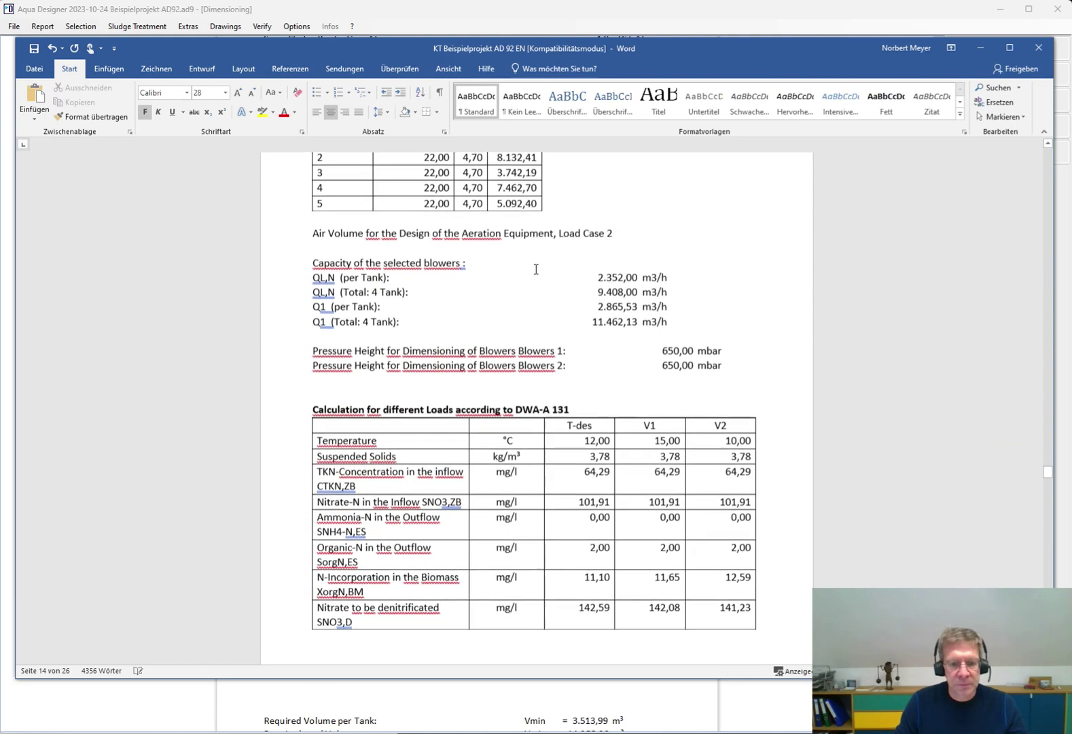
scroll(535, 269, "down", 10)
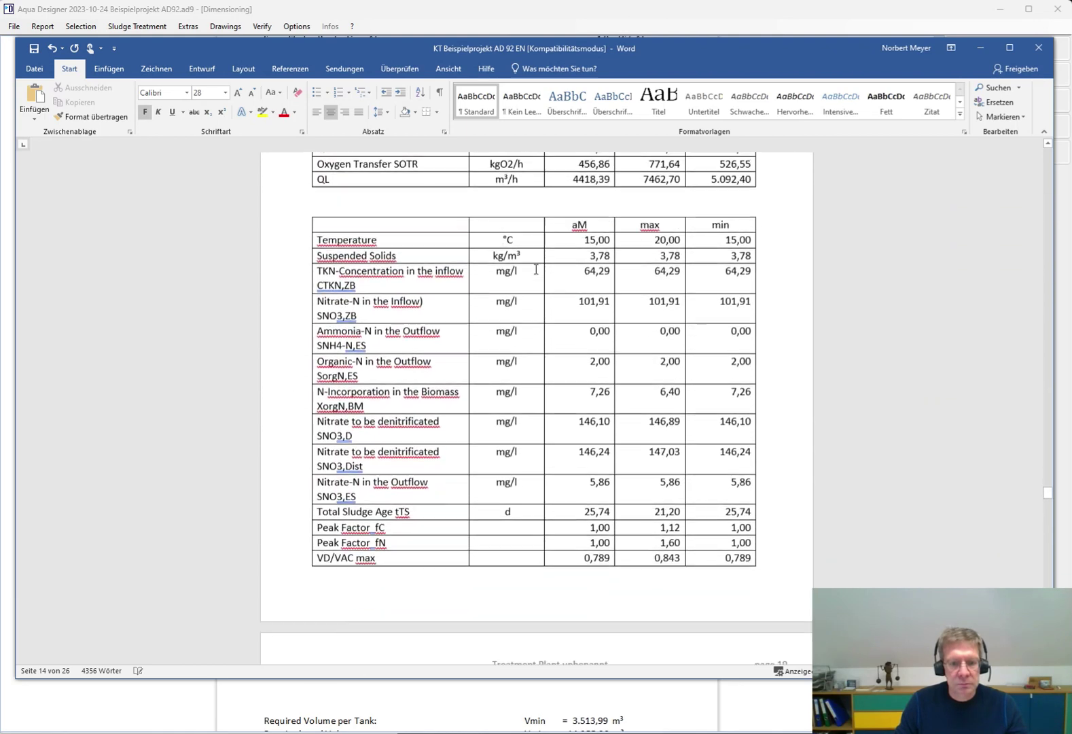
scroll(537, 274, "down", 10)
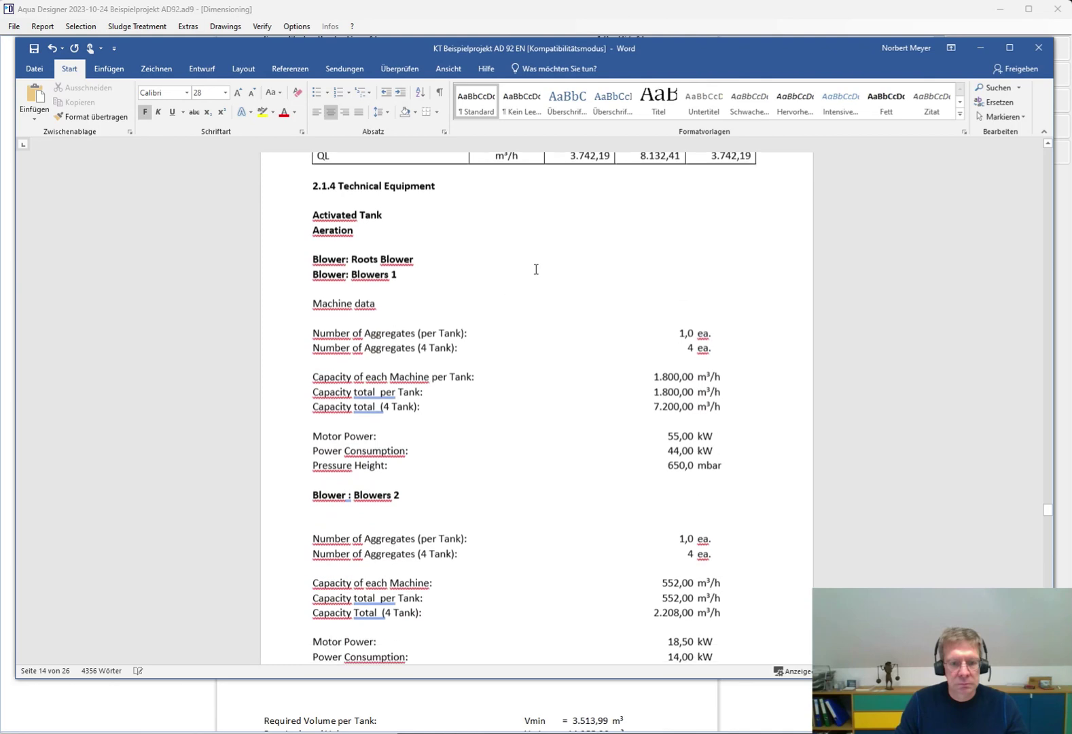
scroll(536, 269, "down", 4)
scroll(536, 269, "up", 15)
scroll(536, 269, "up", 7)
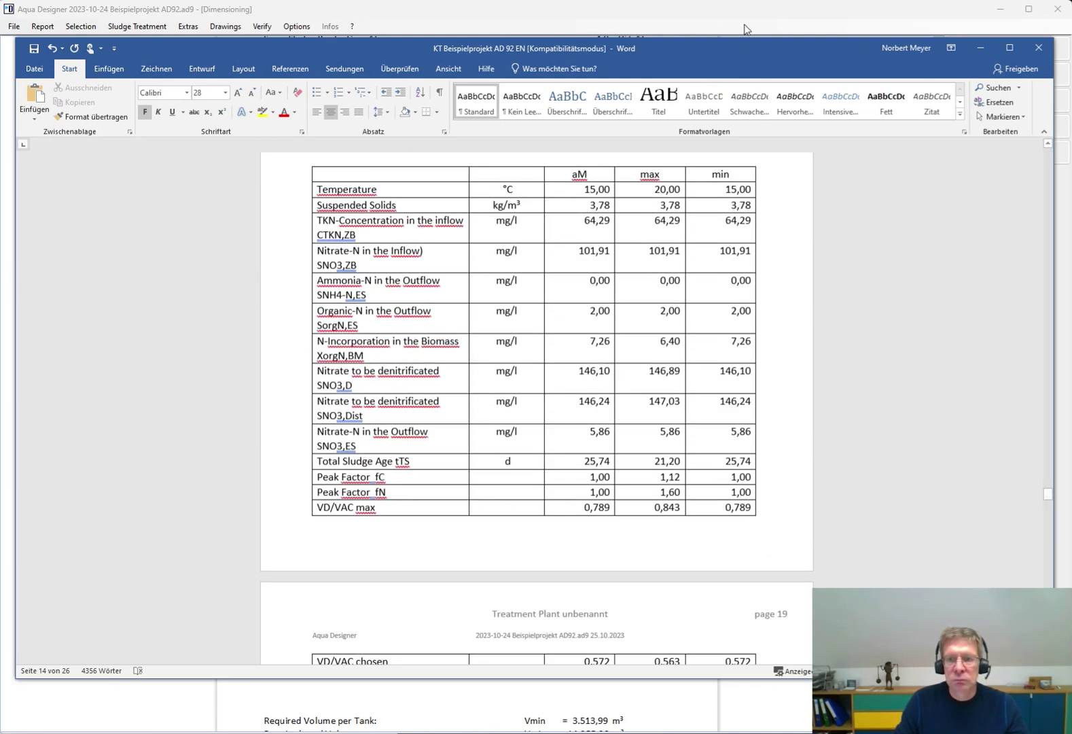
left_click(982, 49)
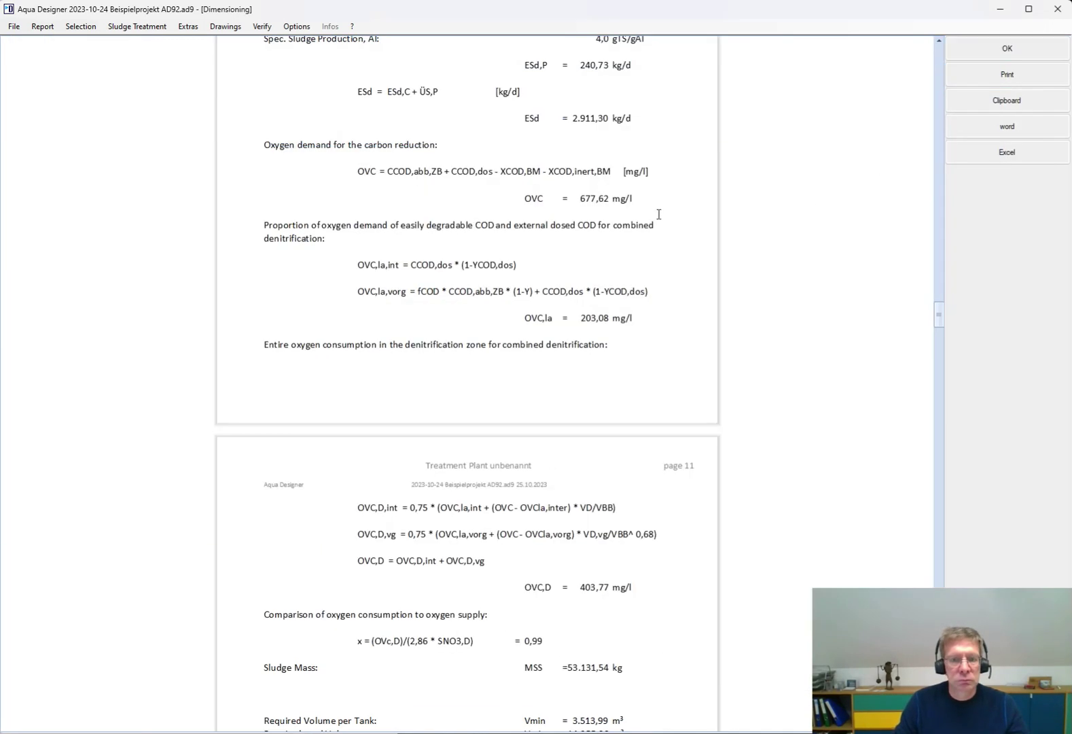
Close the dimensioning report, export the A 226 / A 131 machine list to Excel, and switch windows
left_click(1028, 51)
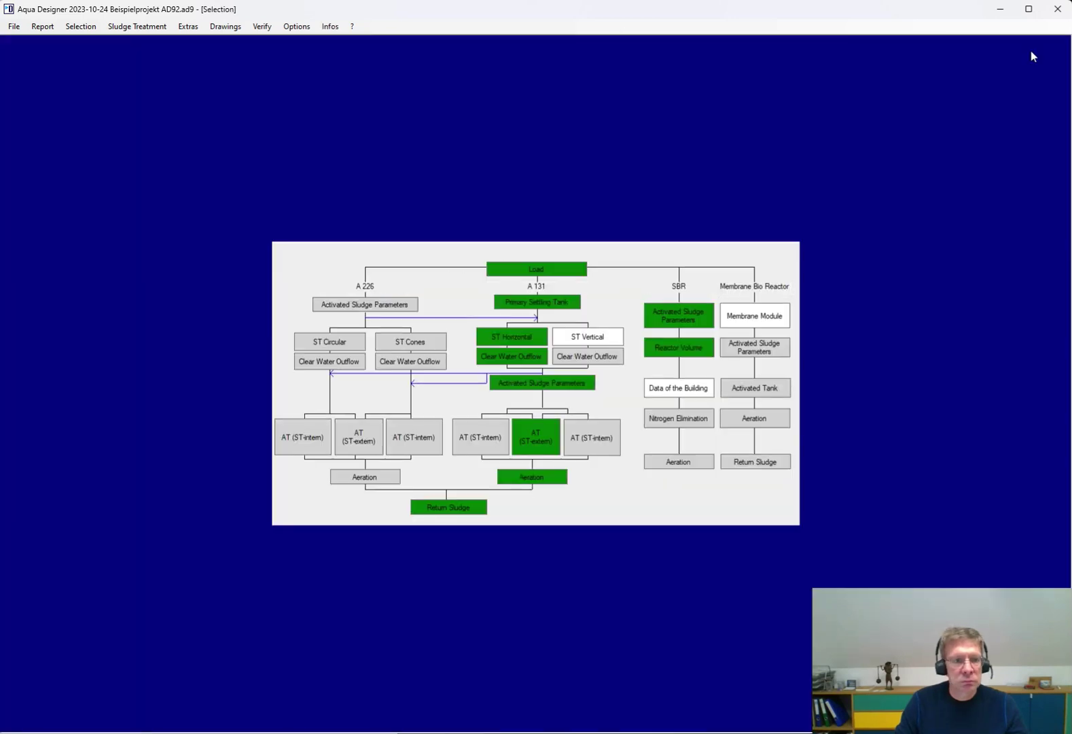
left_click(42, 26)
mouse_move(75, 98)
mouse_move(180, 99)
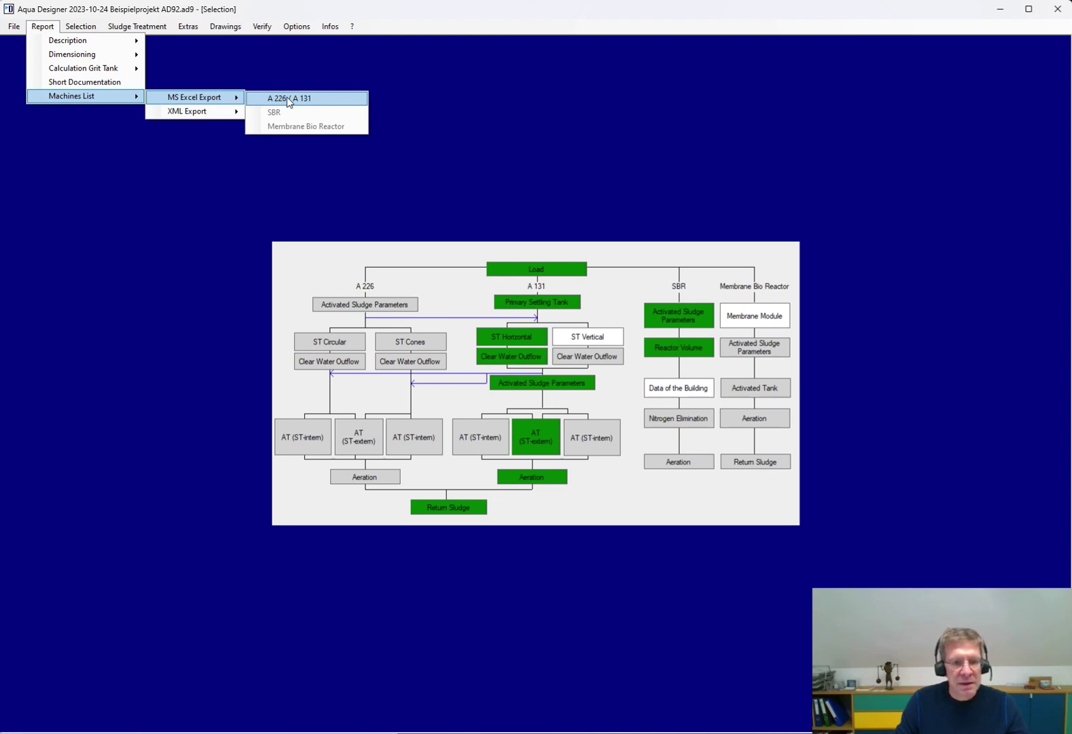
key("alt+Tab")
key("alt+Tab")
key("alt+Tab")
key("alt+Tab")
key("alt+Tab")
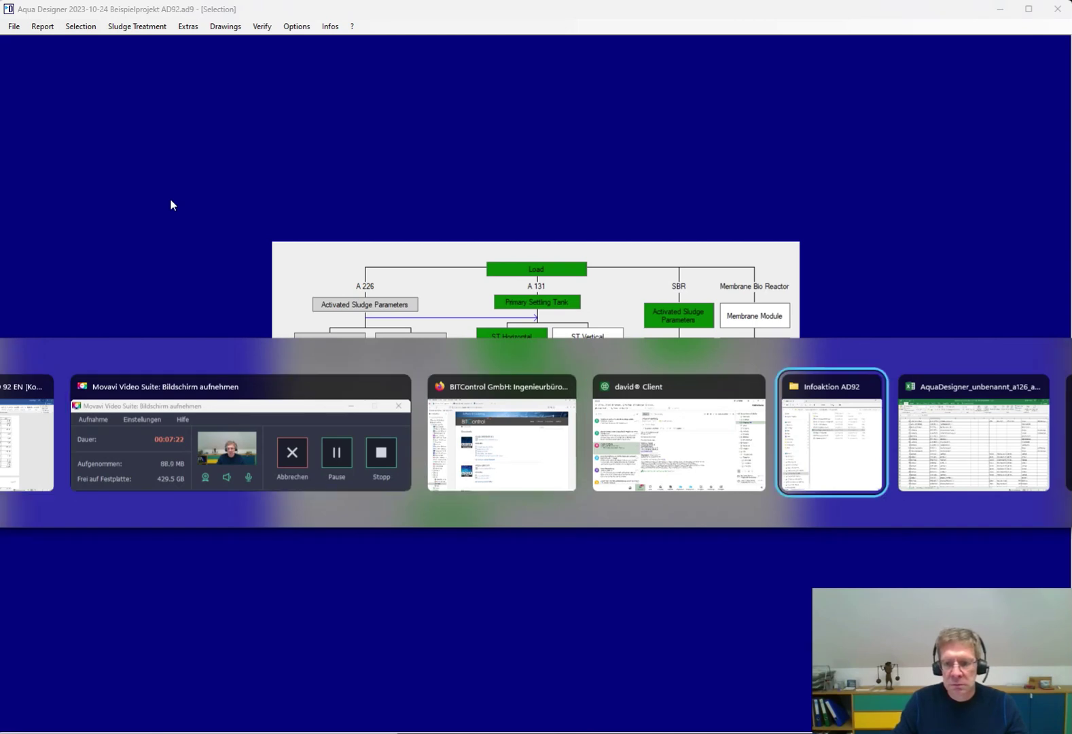
Scroll and pan across the Maschinen machine list sheet
scroll(182, 216, "down", 7)
scroll(251, 255, "down", 2)
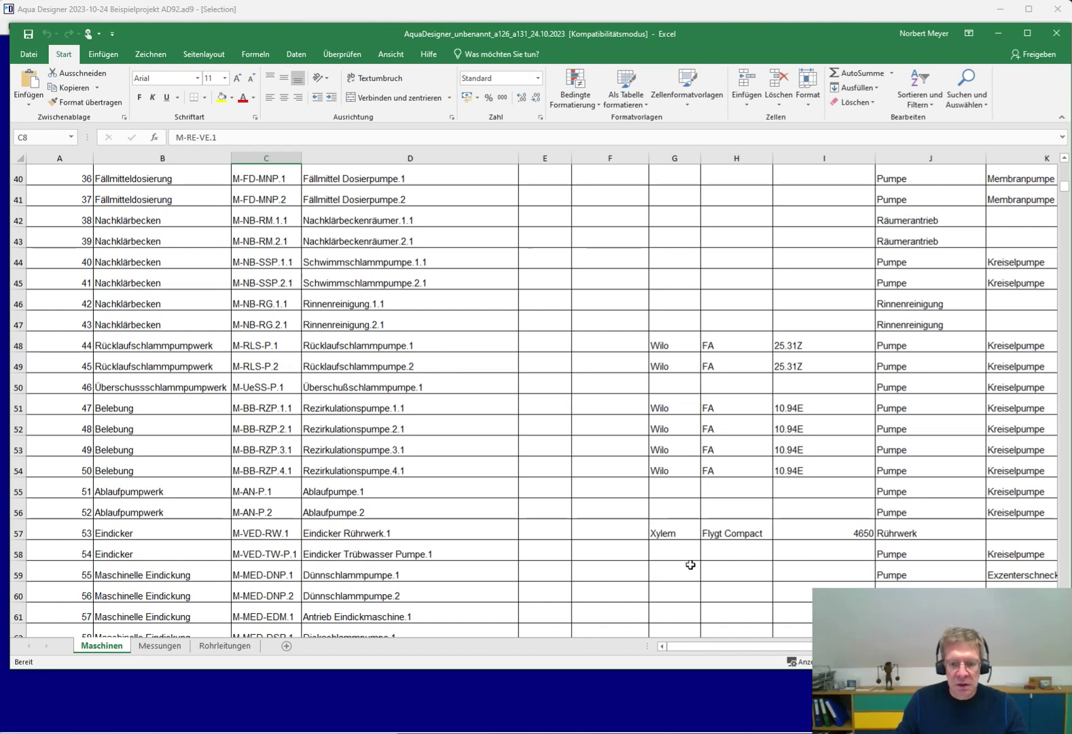
left_click_drag(699, 647, 774, 645)
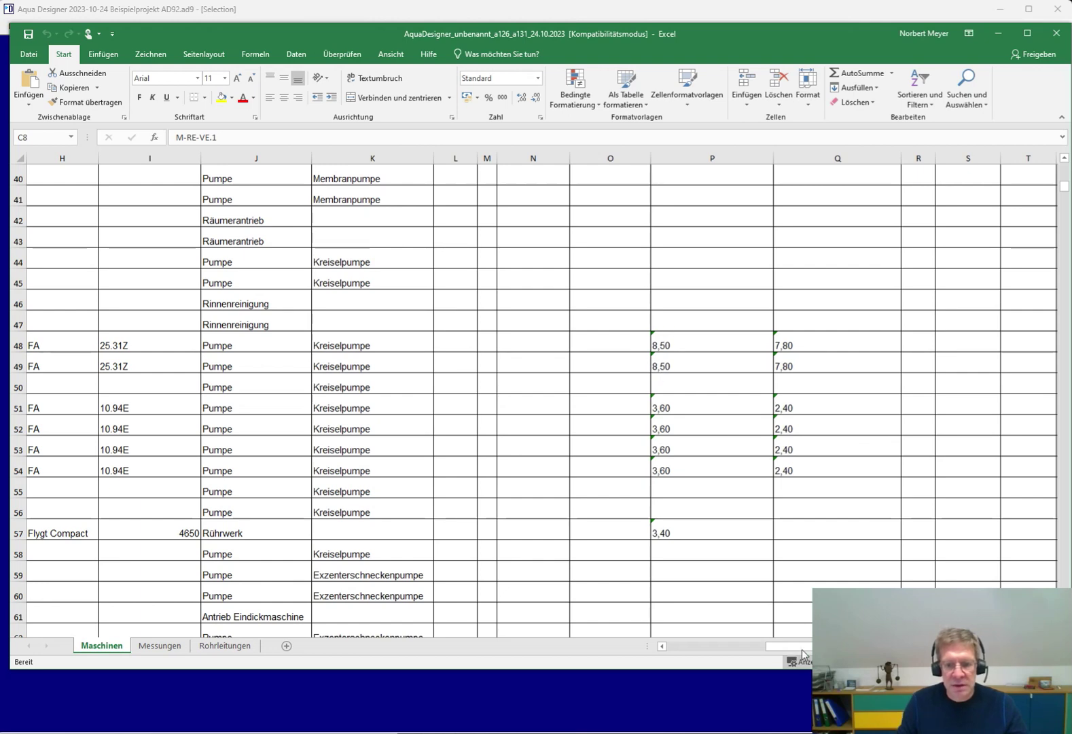
left_click_drag(777, 645, 699, 635)
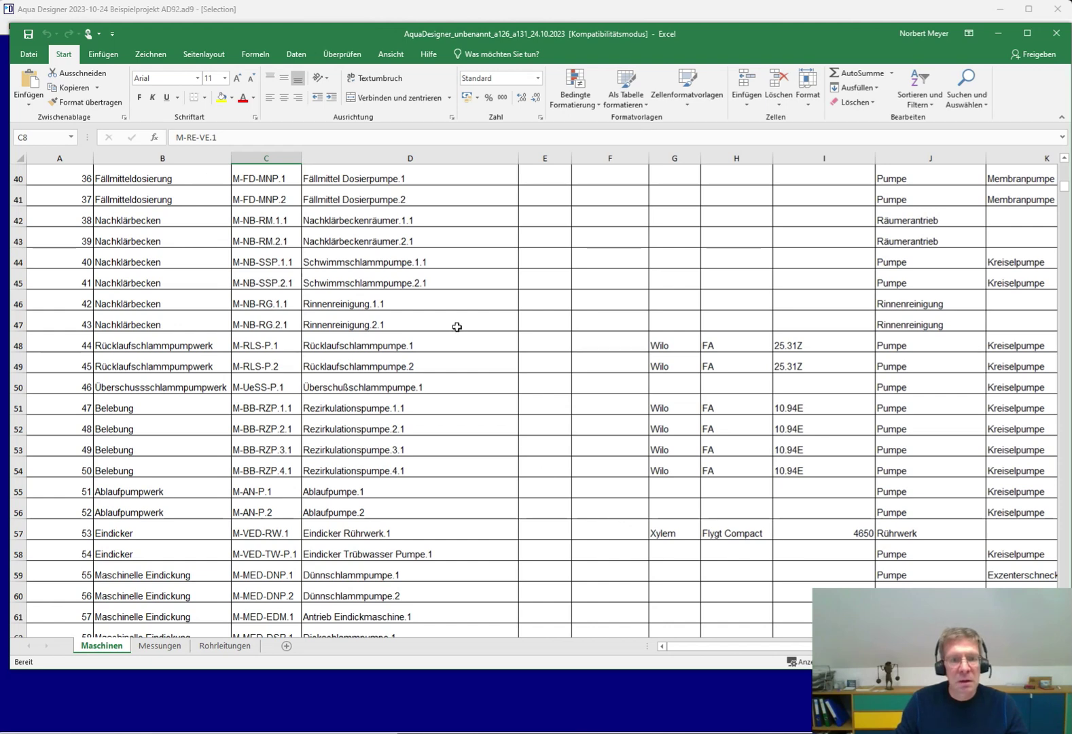
scroll(457, 329, "up", 7)
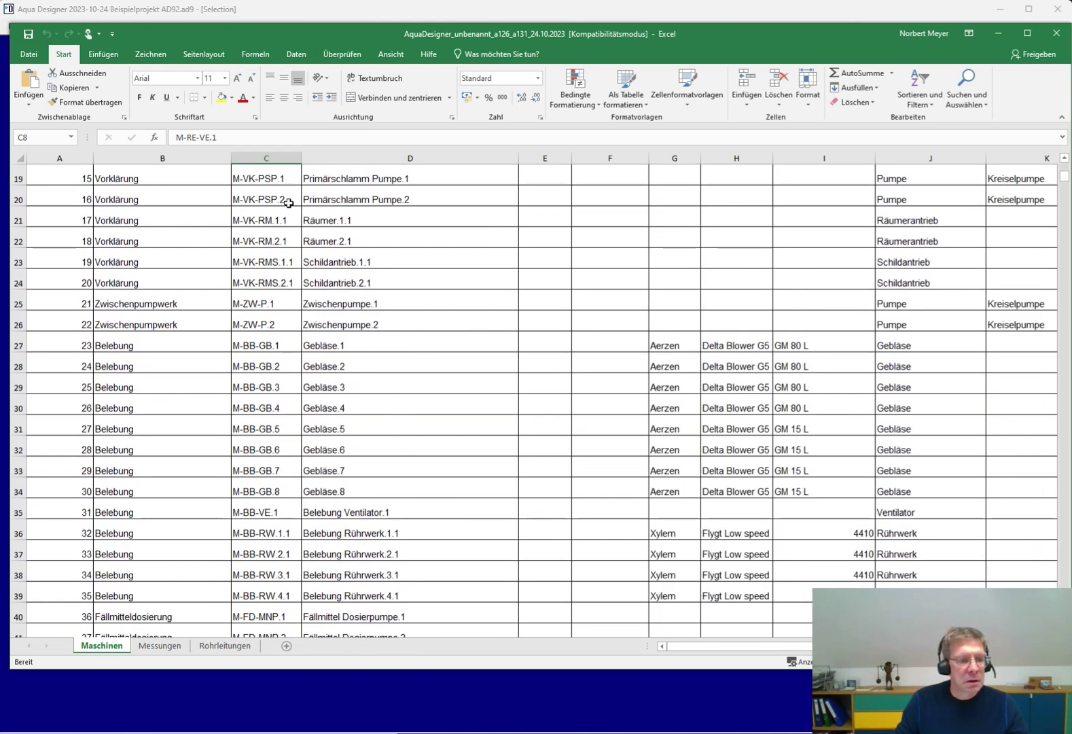
Check the Messungen measuring points sheet, return to Maschinen, and minimize Excel
left_click(167, 646)
scroll(246, 363, "down", 8)
scroll(246, 369, "down", 7)
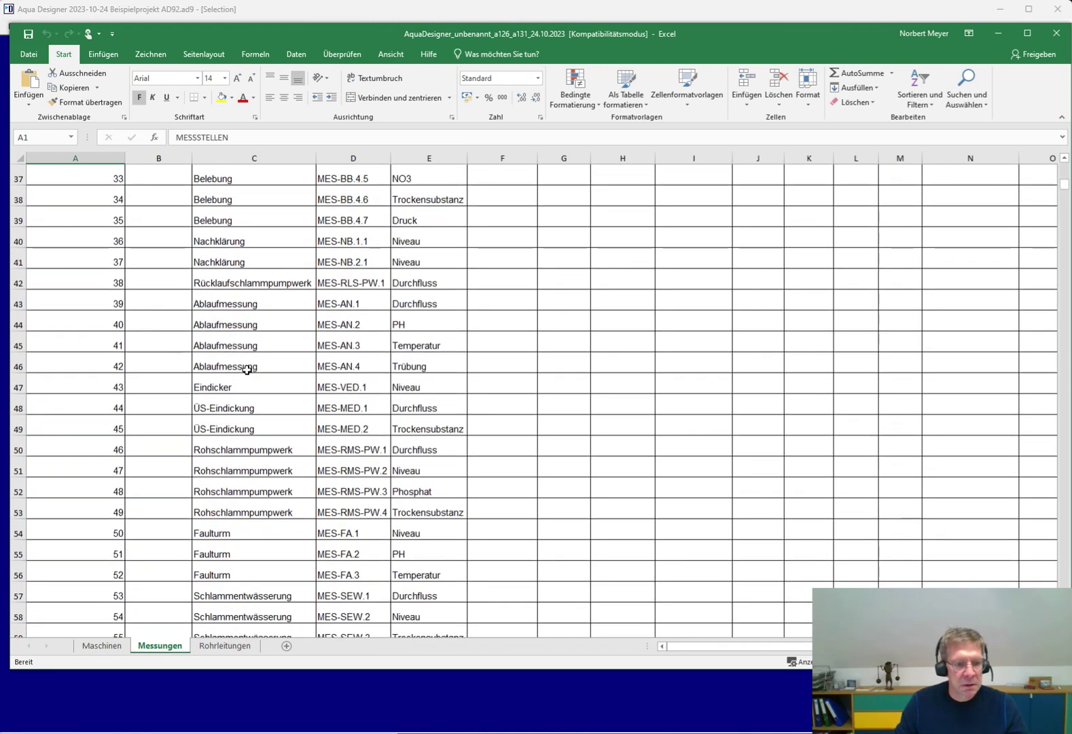
left_click(102, 645)
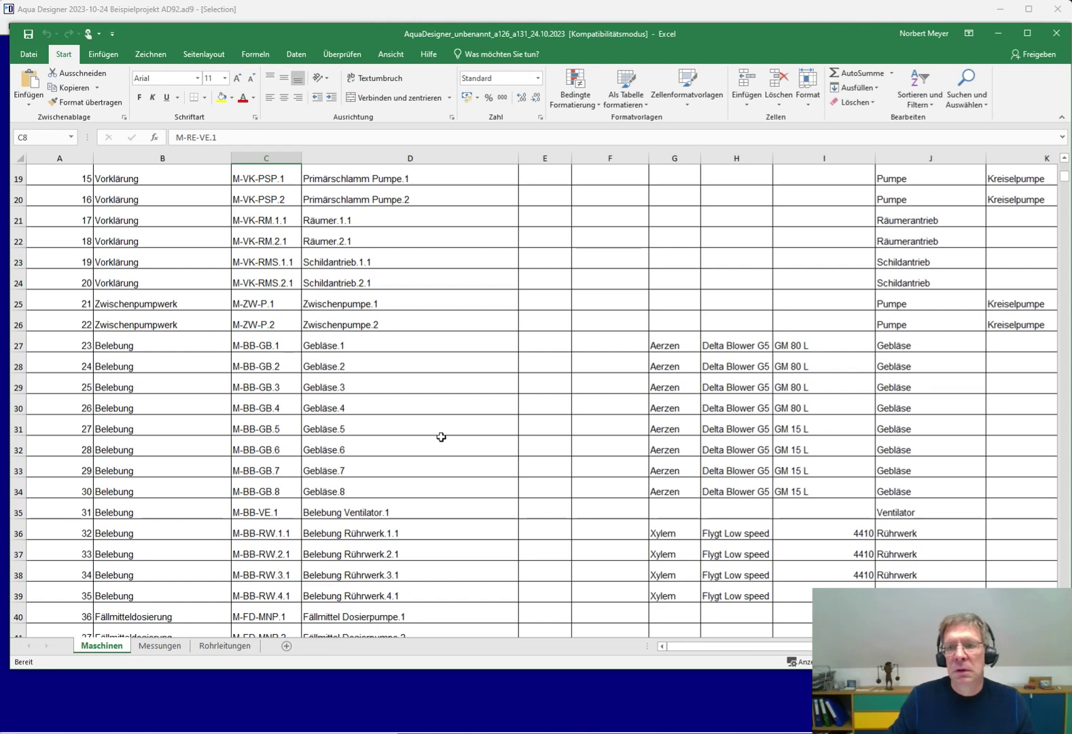
left_click(996, 32)
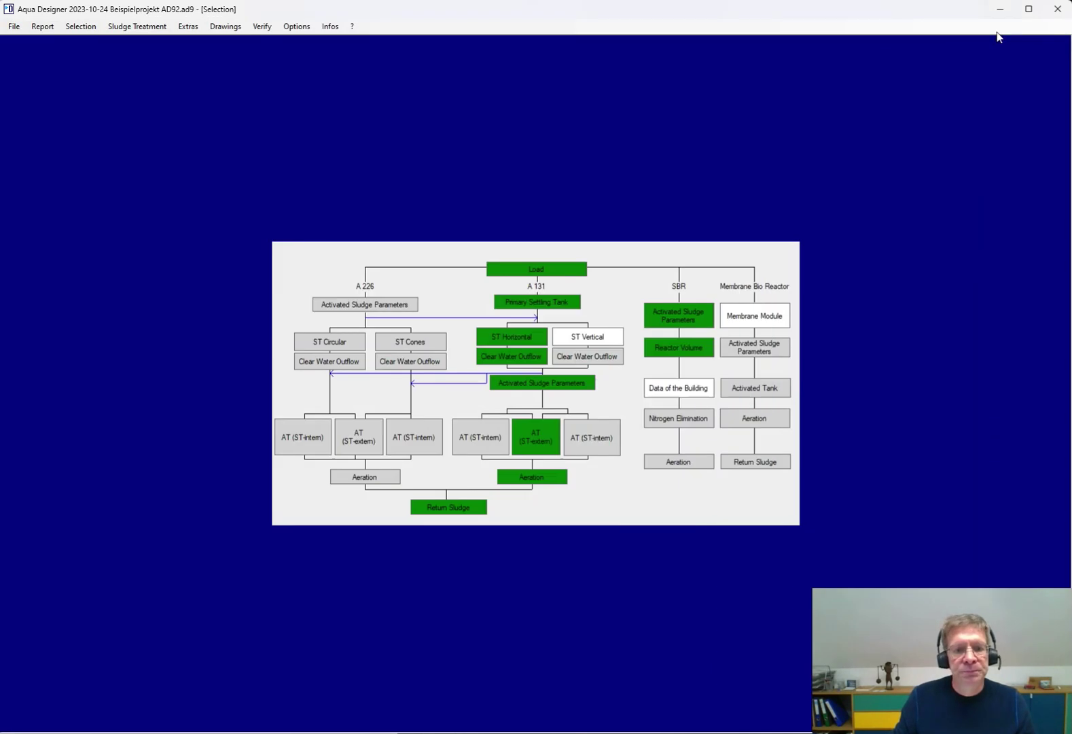
left_click(192, 28)
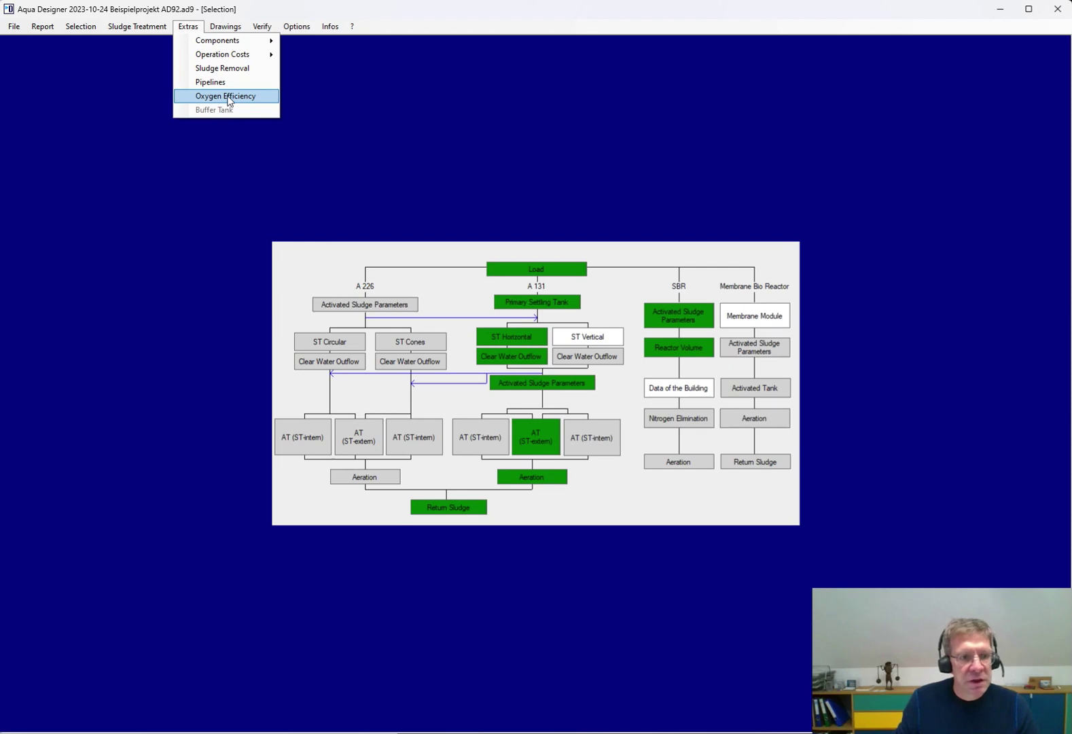
mouse_move(219, 28)
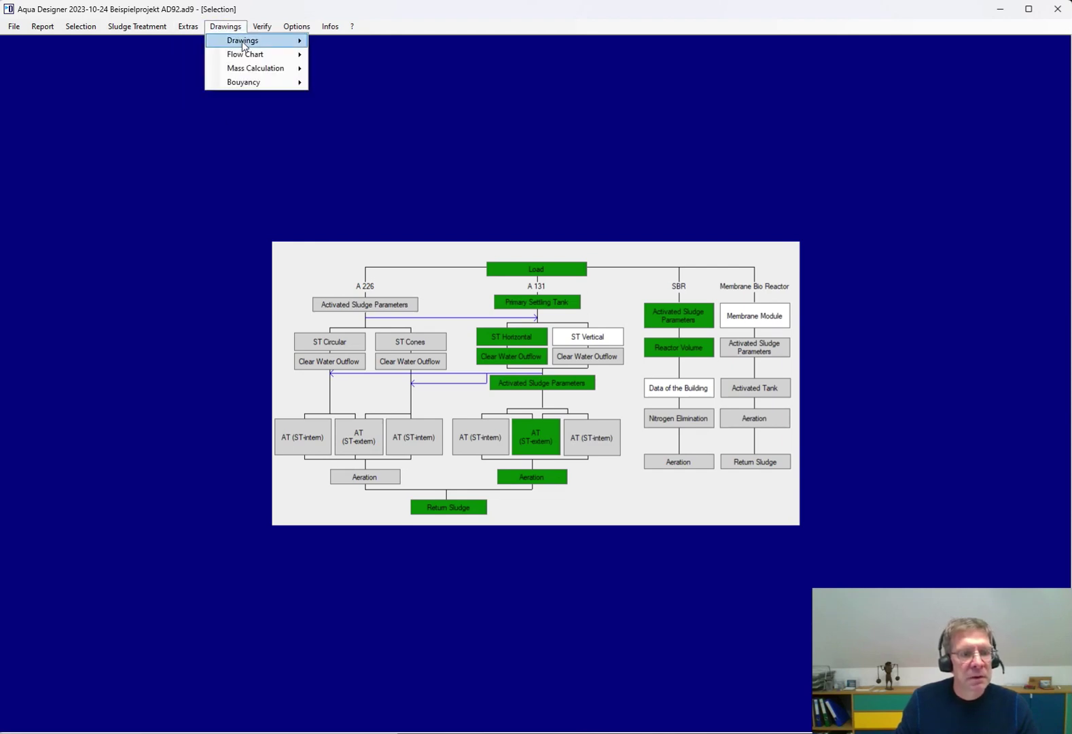
left_click(364, 42)
left_click(116, 138)
left_click(117, 163)
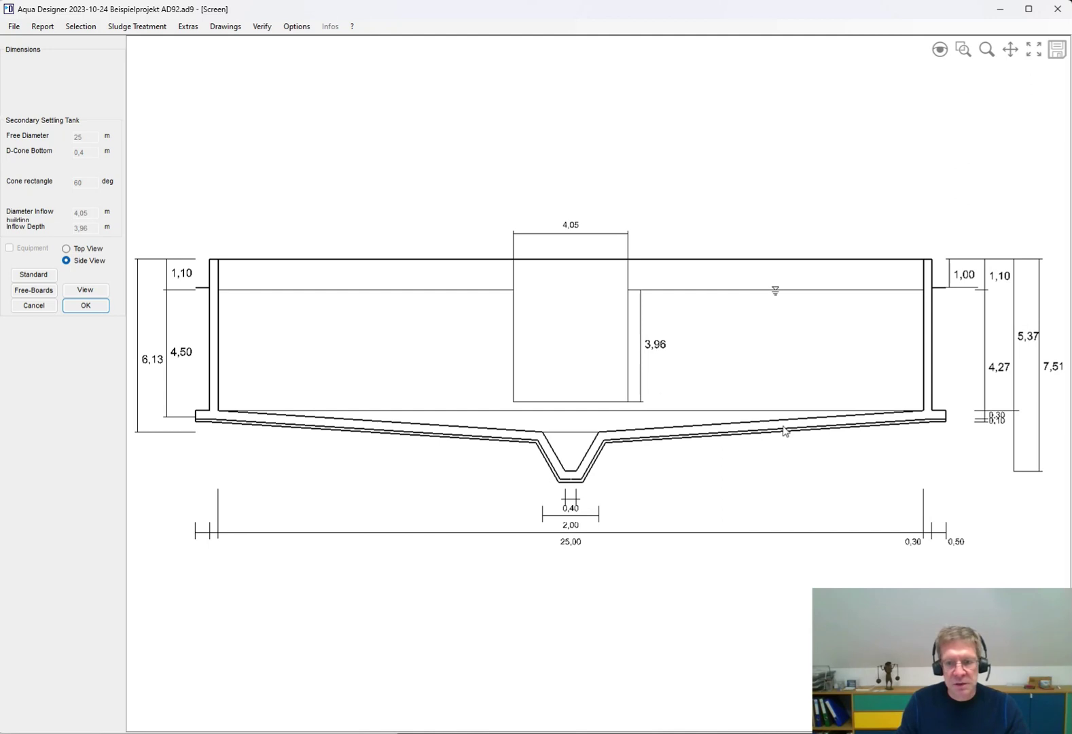
left_click(1057, 48)
left_click(368, 426)
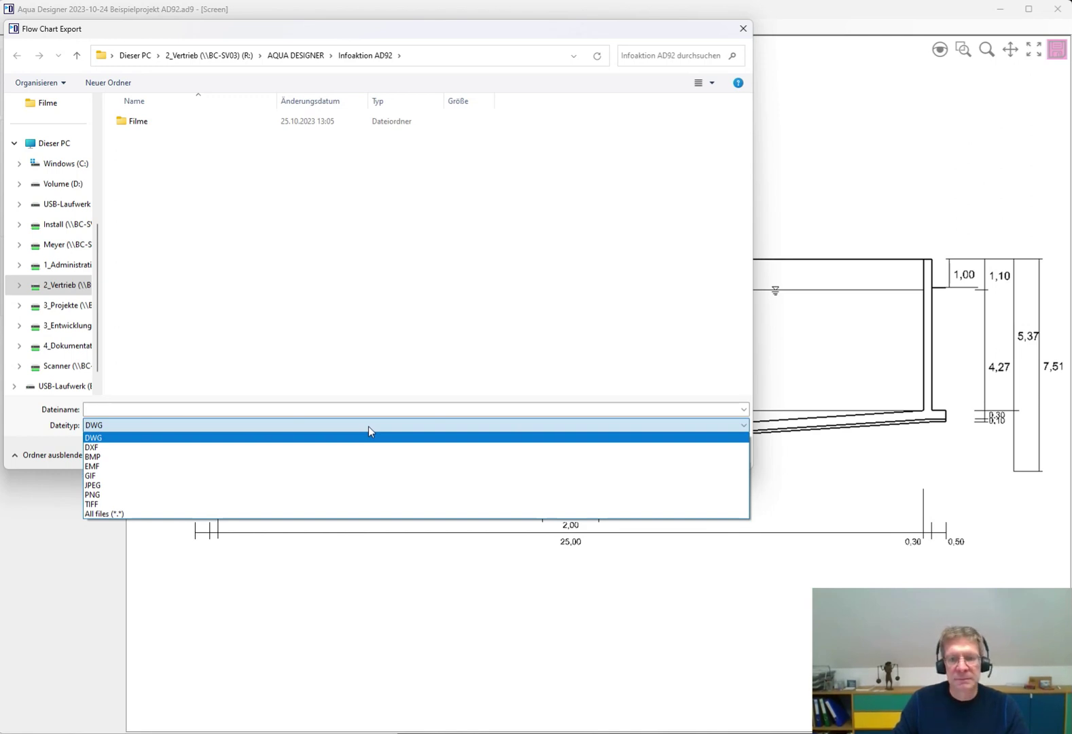
left_click(631, 193)
left_click(713, 452)
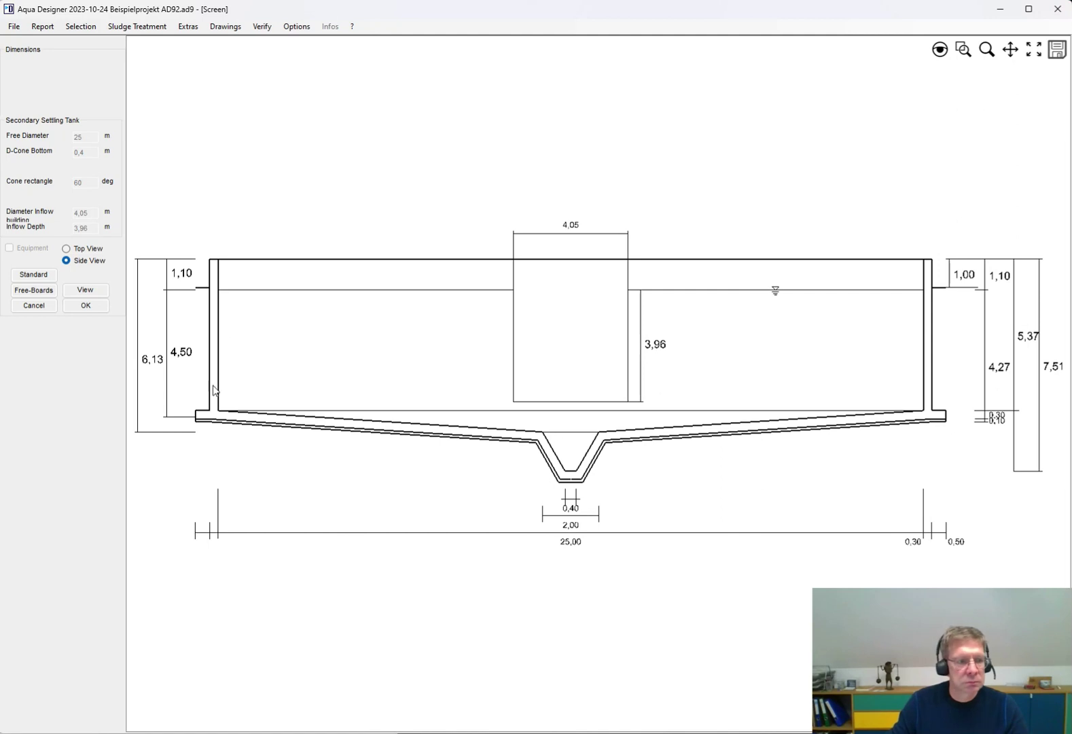
left_click(35, 306)
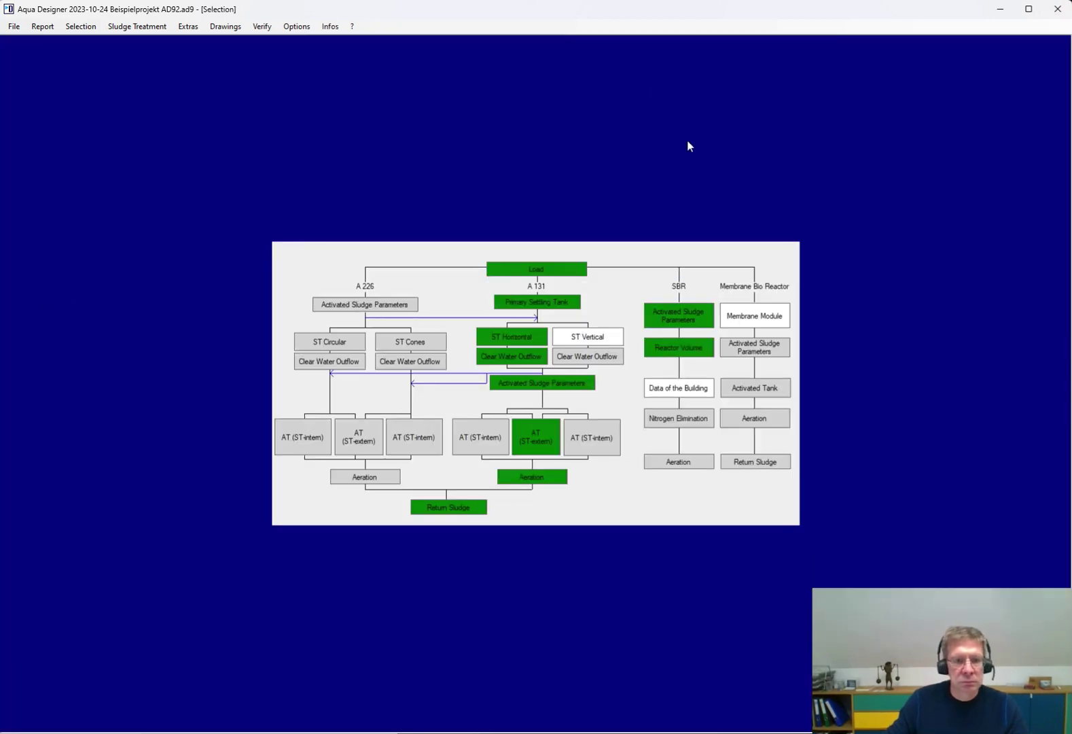
left_click(226, 26)
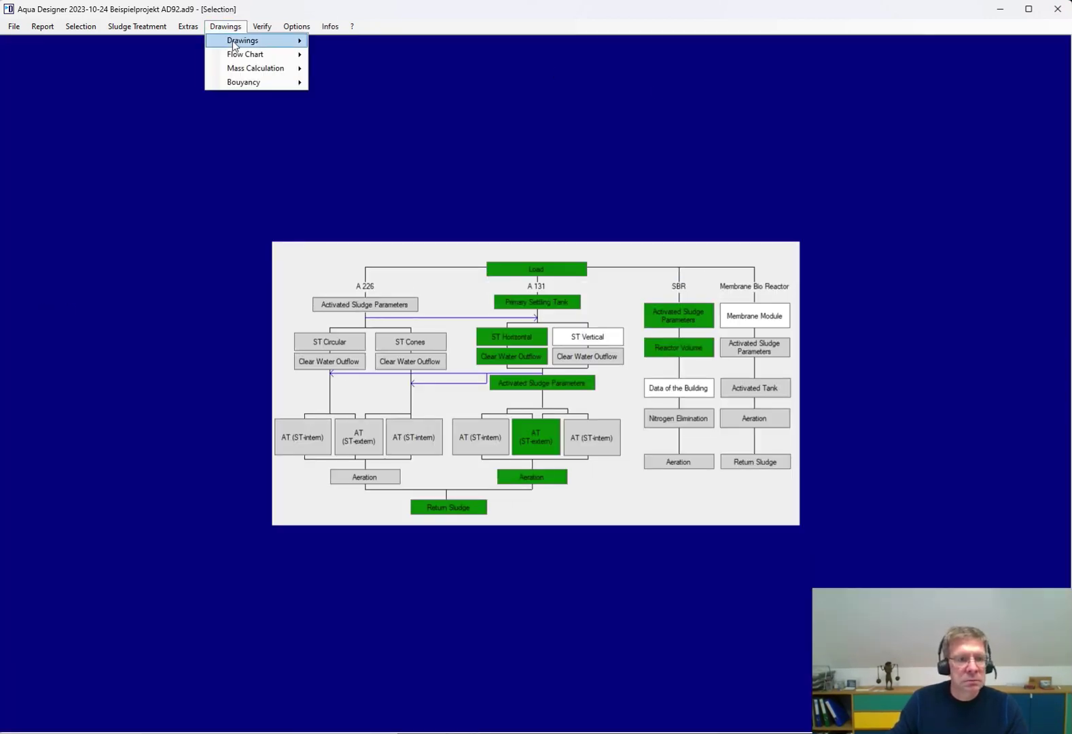
mouse_move(280, 60)
mouse_move(343, 58)
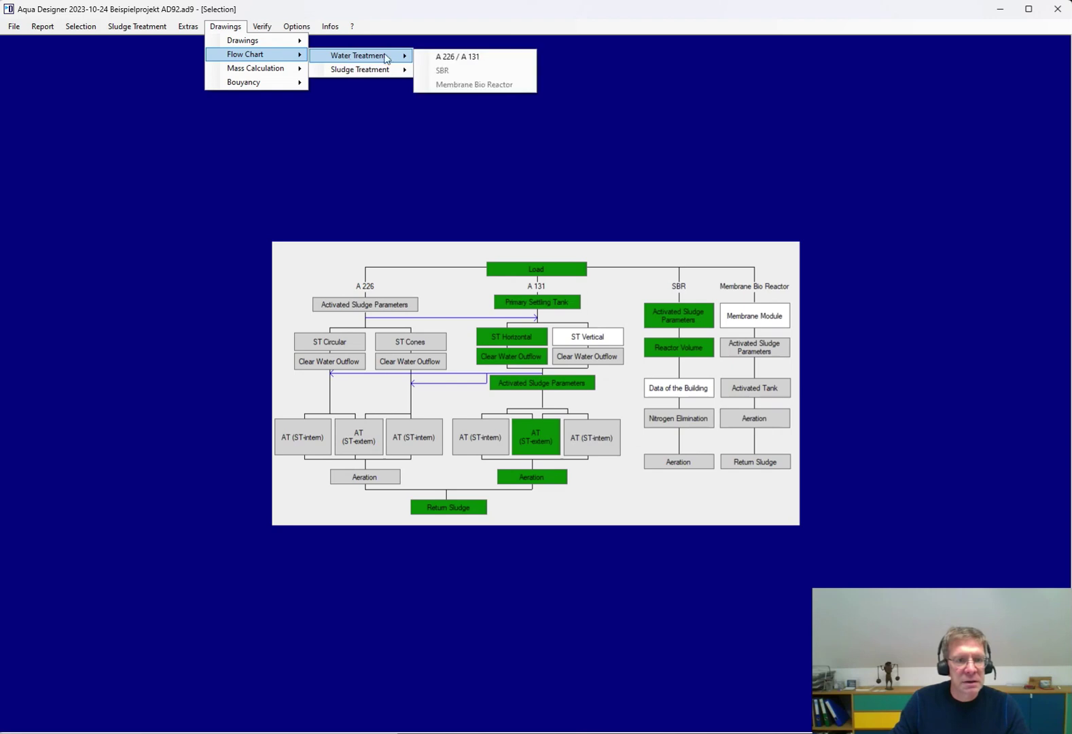
left_click(449, 53)
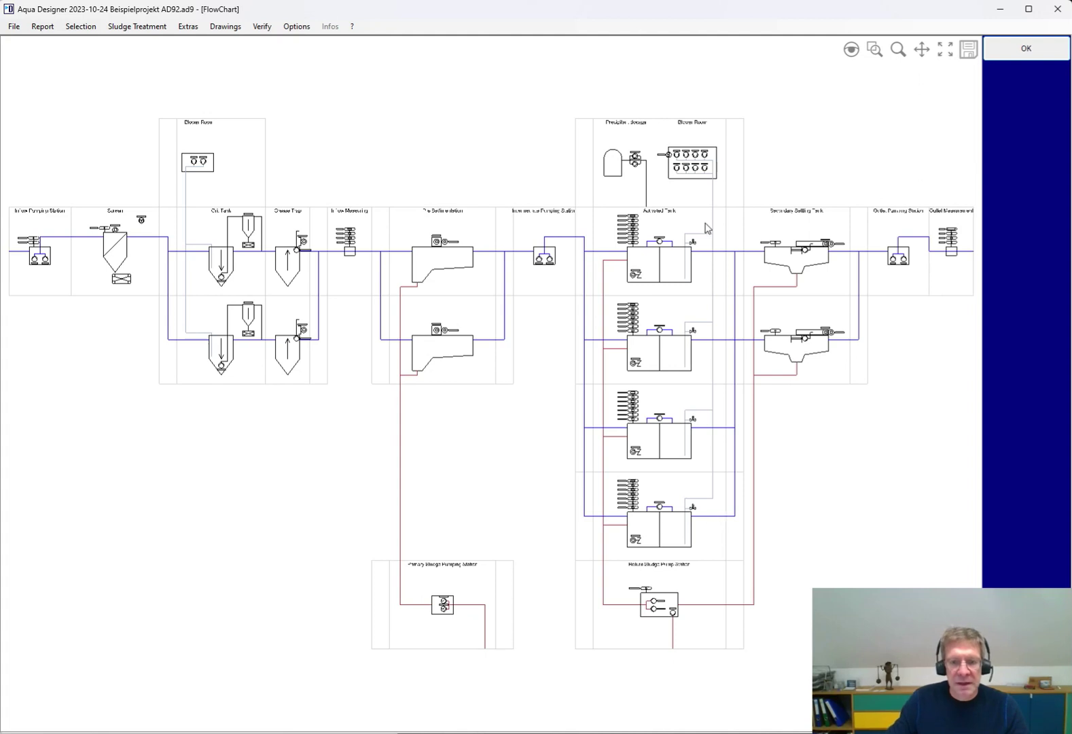
scroll(701, 144, "up", 4)
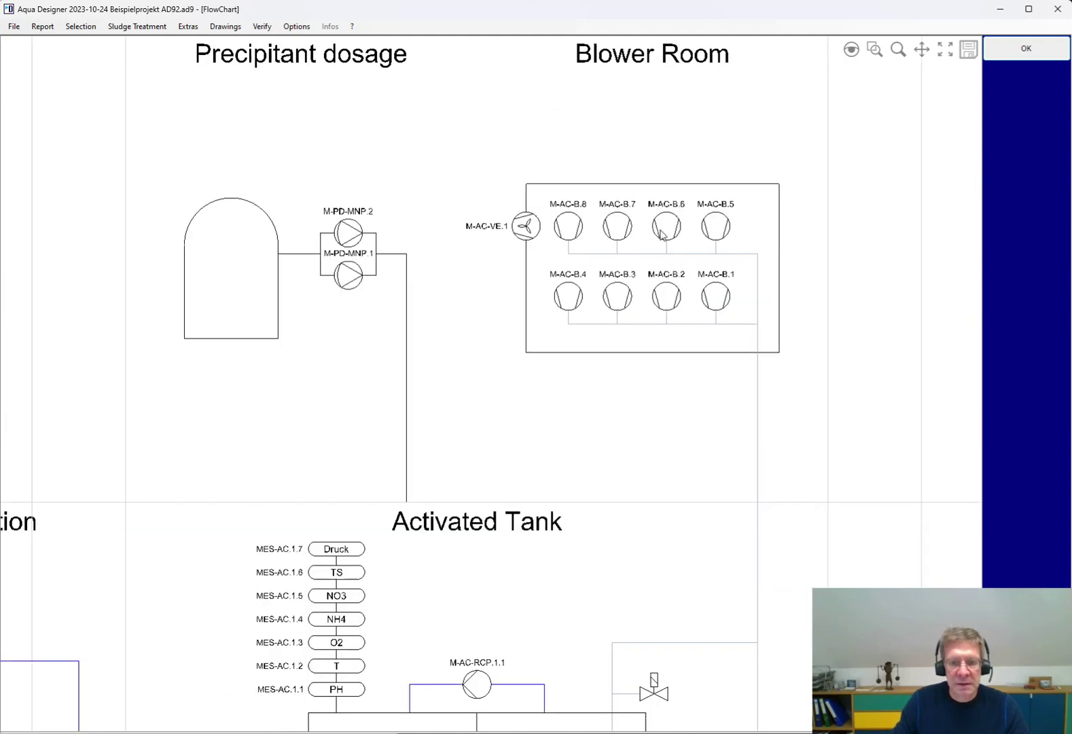
scroll(700, 250, "down", 5)
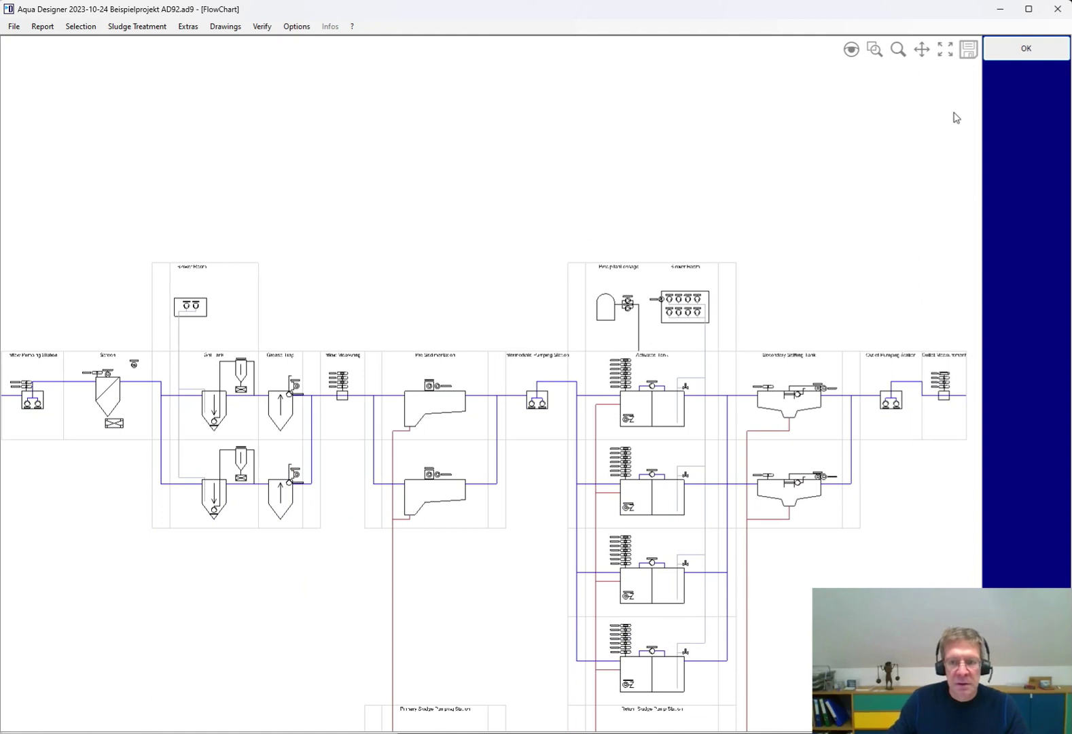
left_click(945, 50)
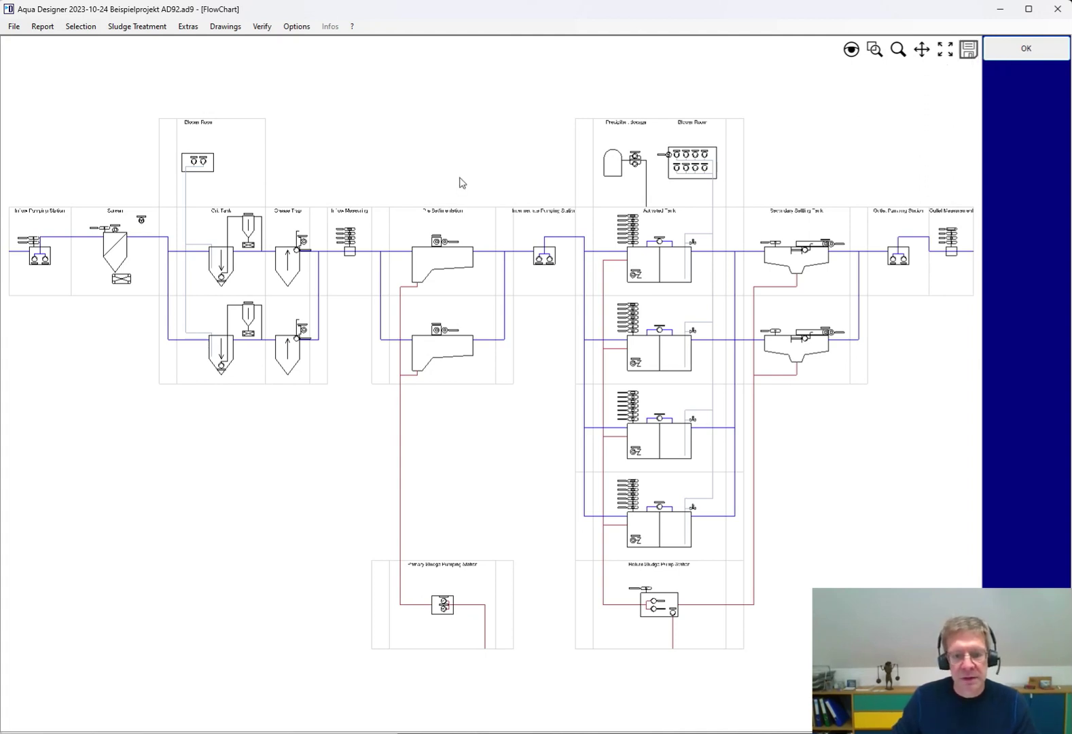
left_click(1044, 44)
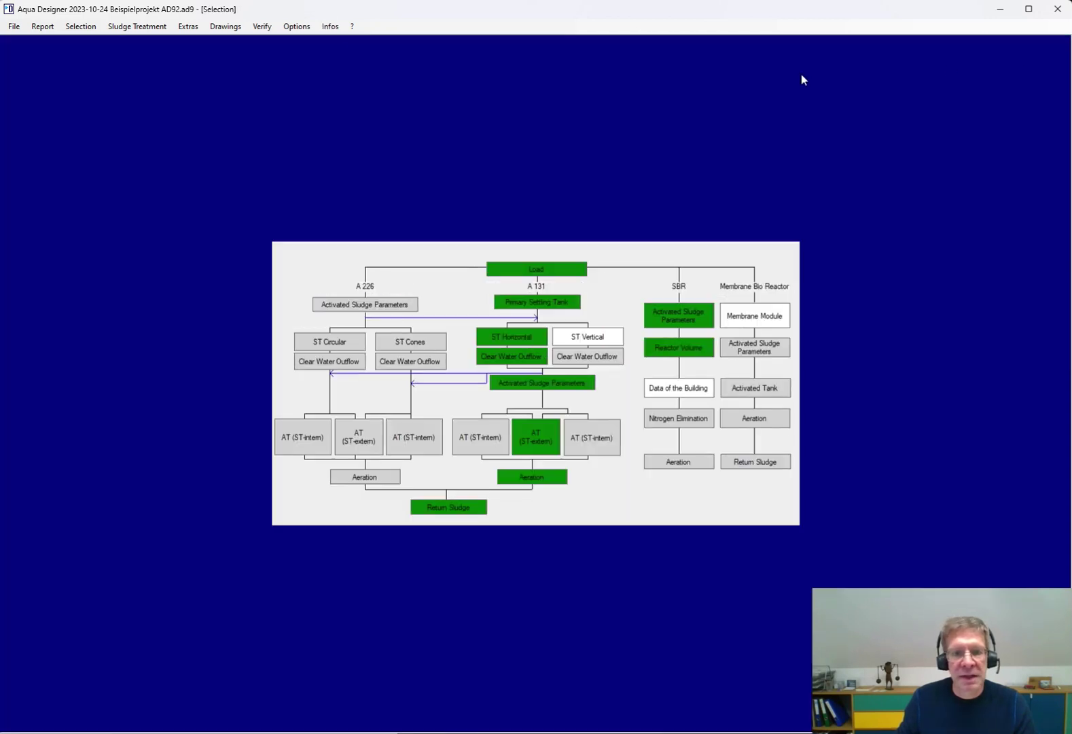
left_click(226, 27)
mouse_move(308, 56)
mouse_move(367, 69)
left_click(461, 73)
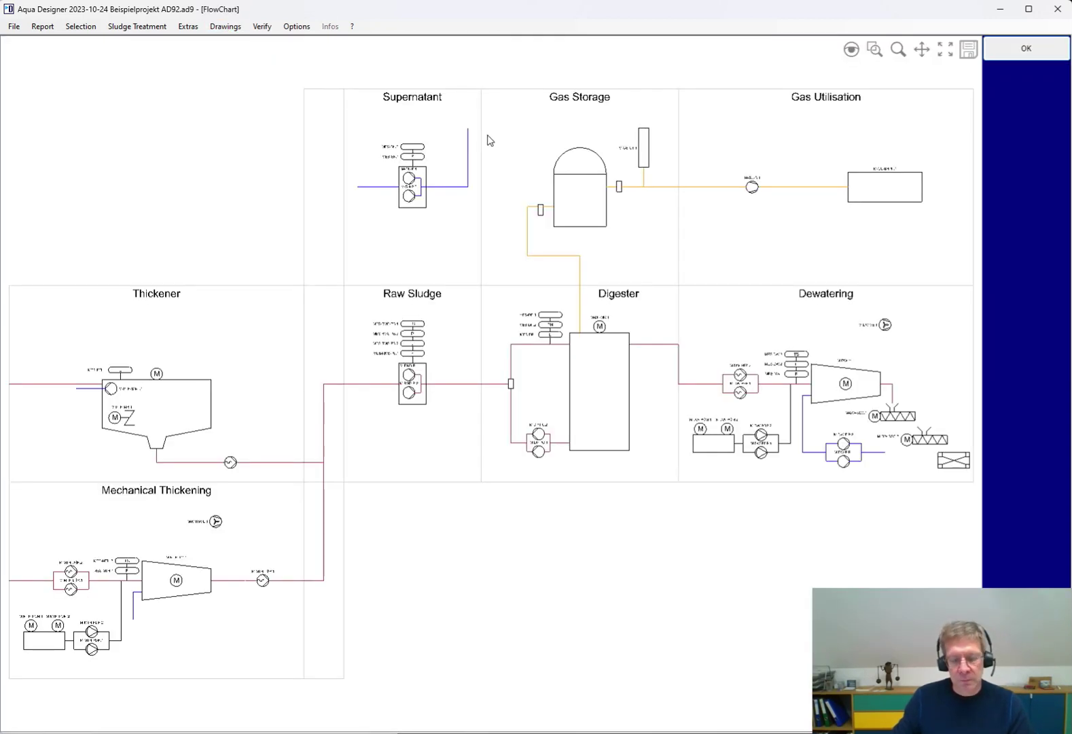
scroll(553, 313, "up", 5)
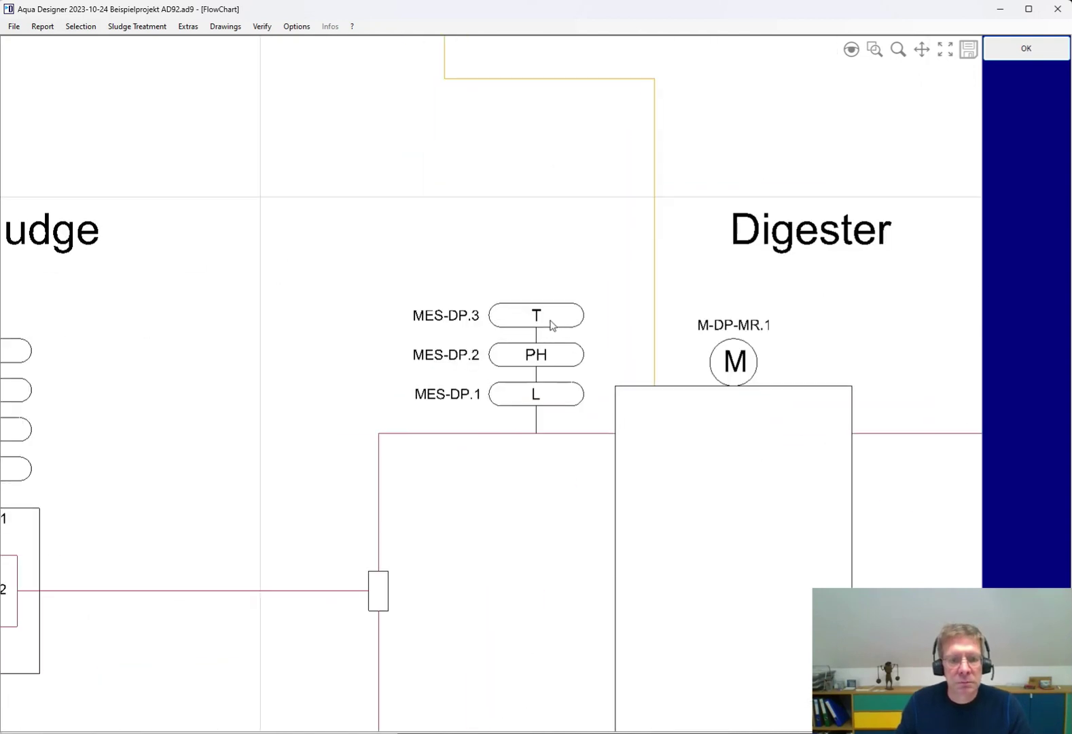
scroll(552, 324, "down", 5)
left_click(1026, 51)
left_click(227, 27)
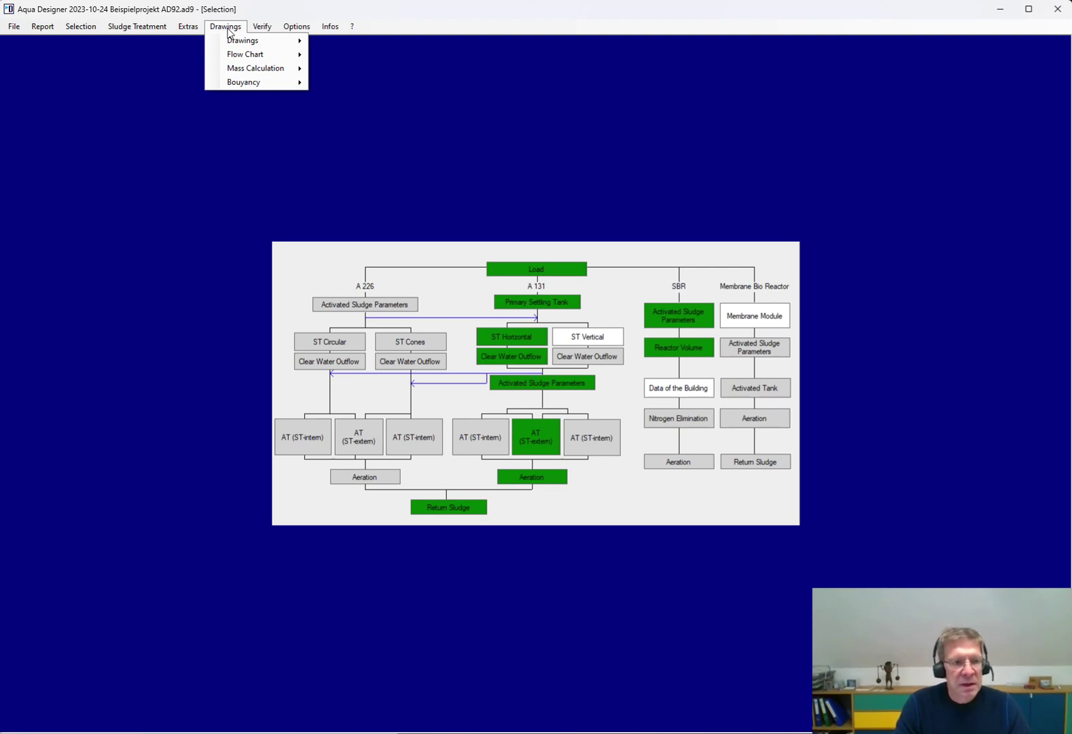
mouse_move(241, 73)
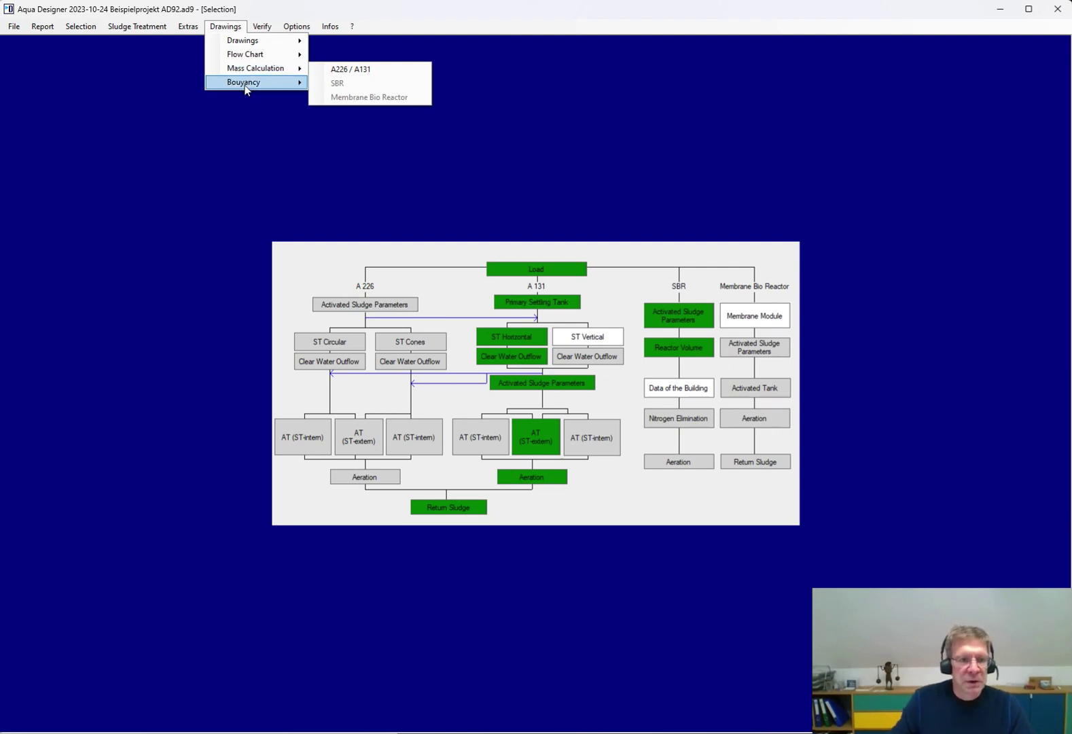
mouse_move(259, 28)
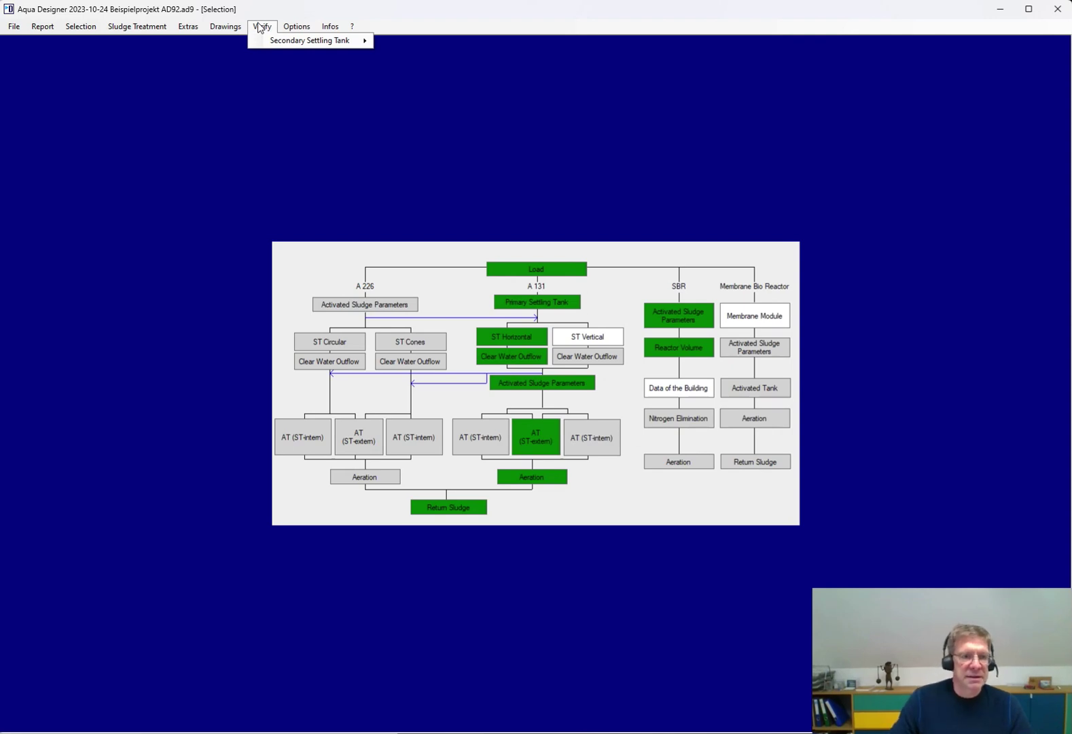
mouse_move(293, 32)
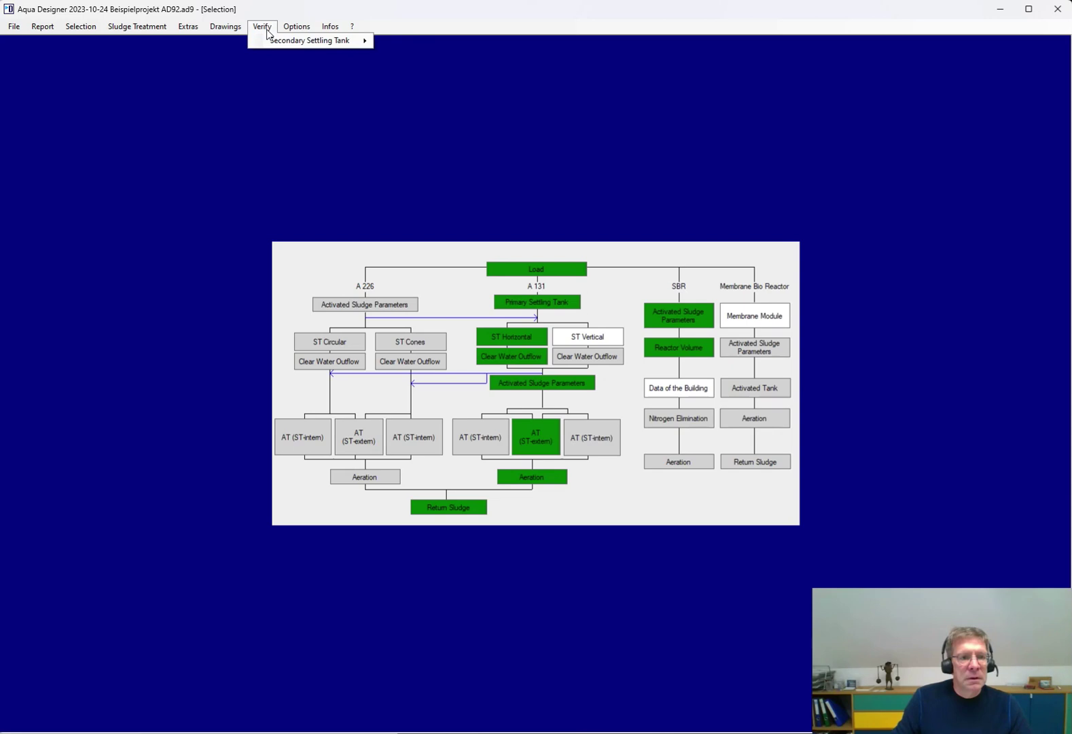
left_click(320, 82)
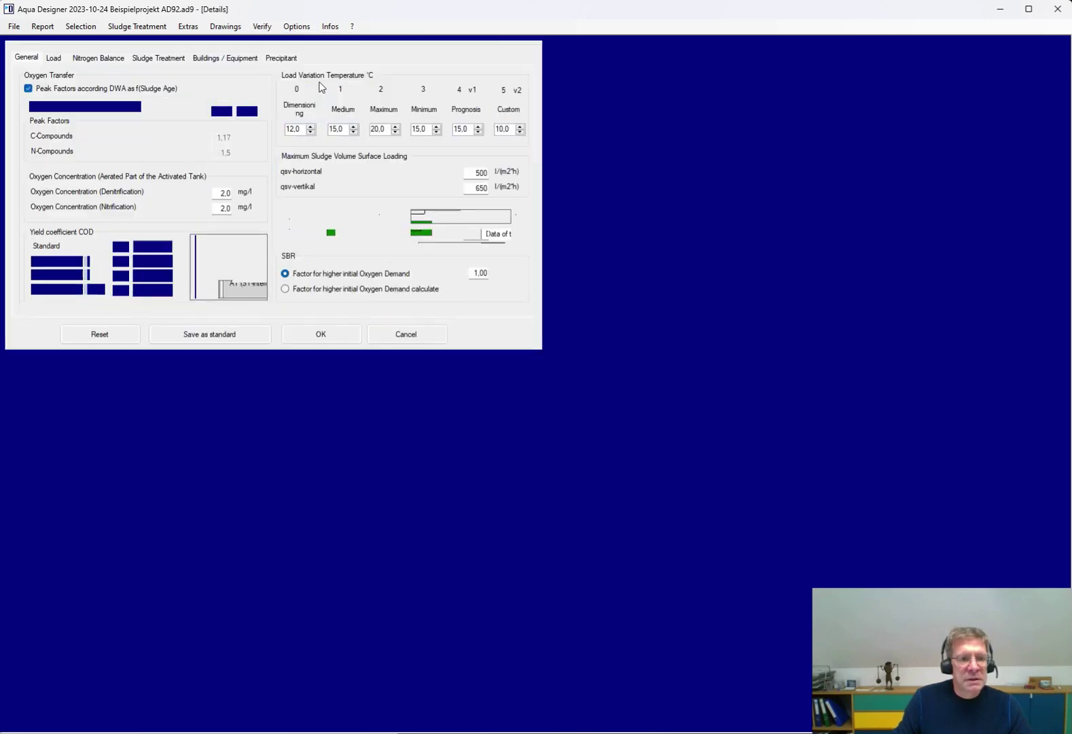
left_click(101, 60)
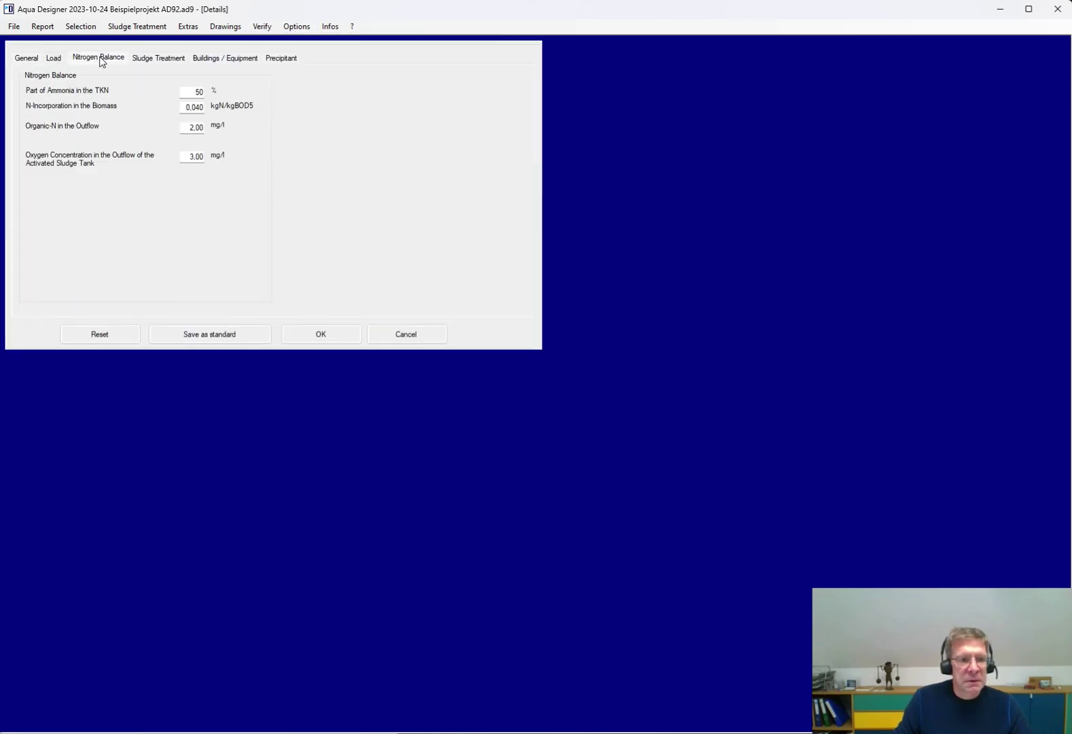
left_click(148, 59)
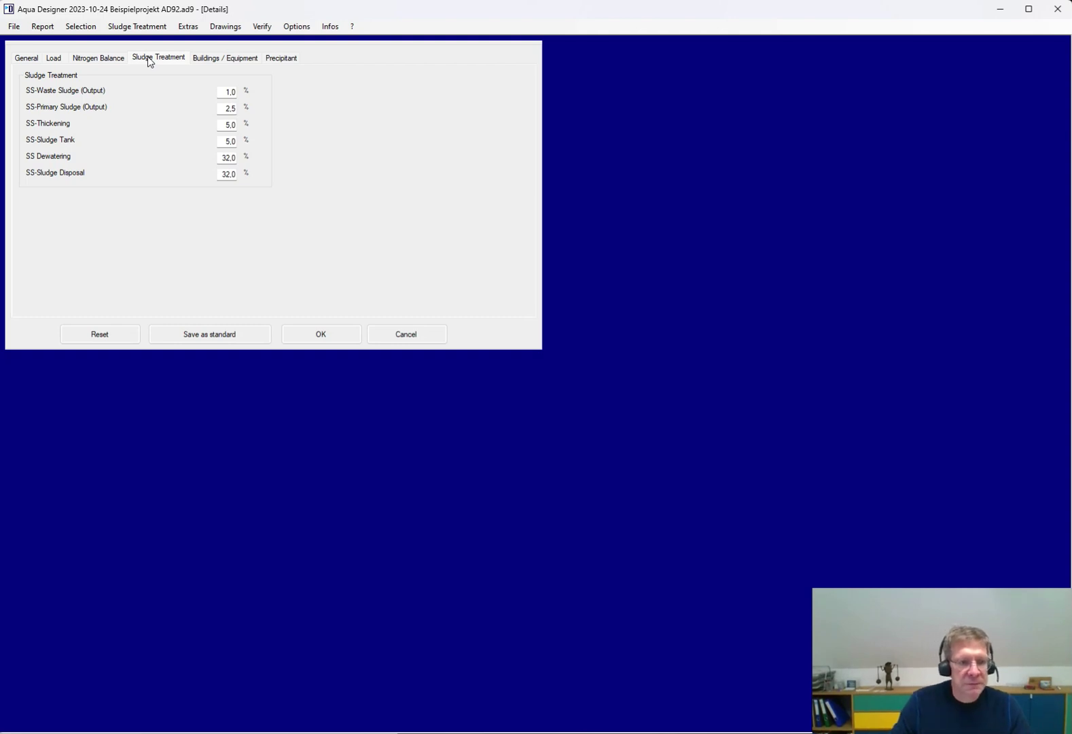
left_click(230, 62)
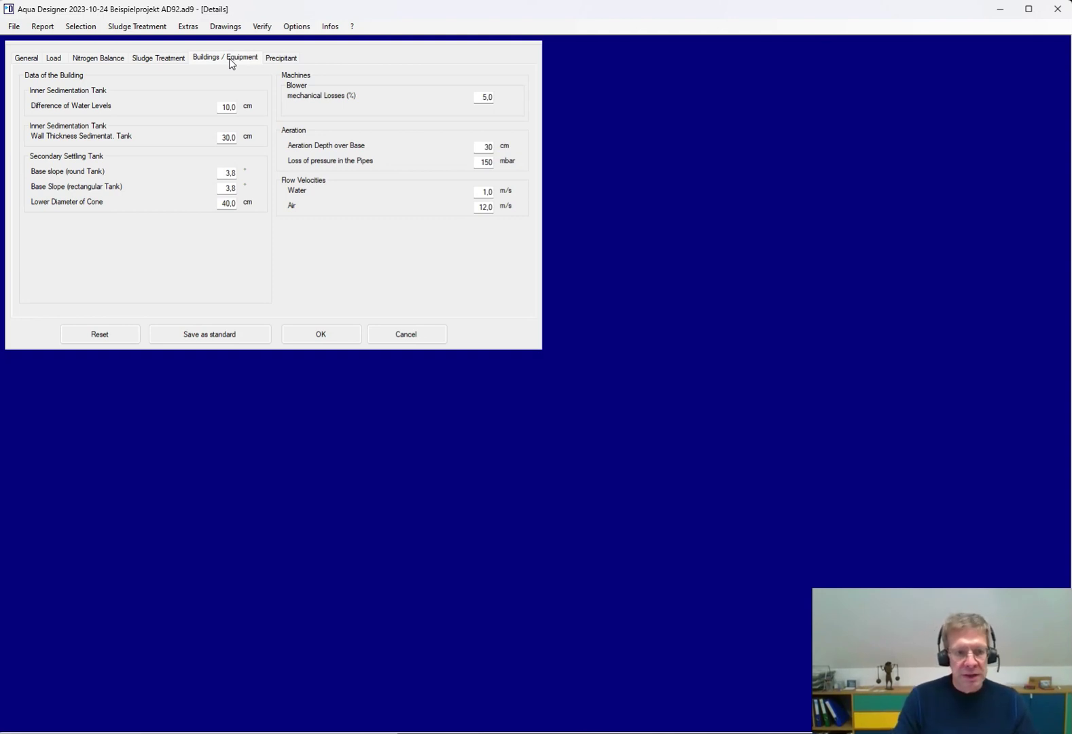
left_click(280, 59)
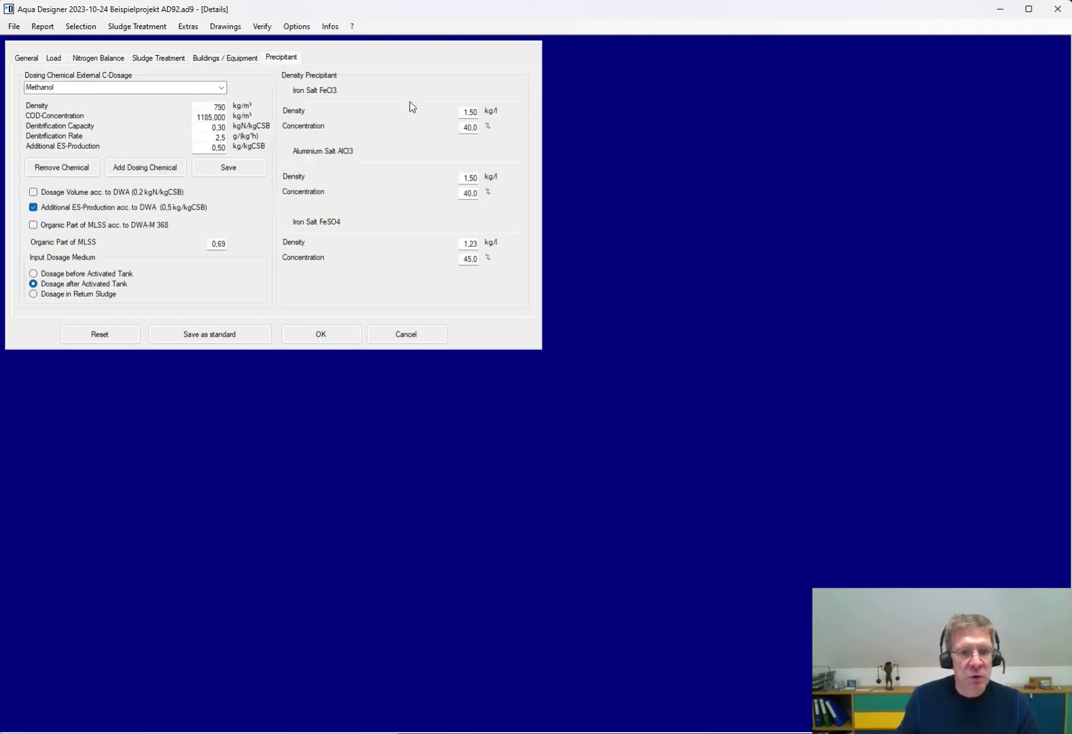
left_click(21, 60)
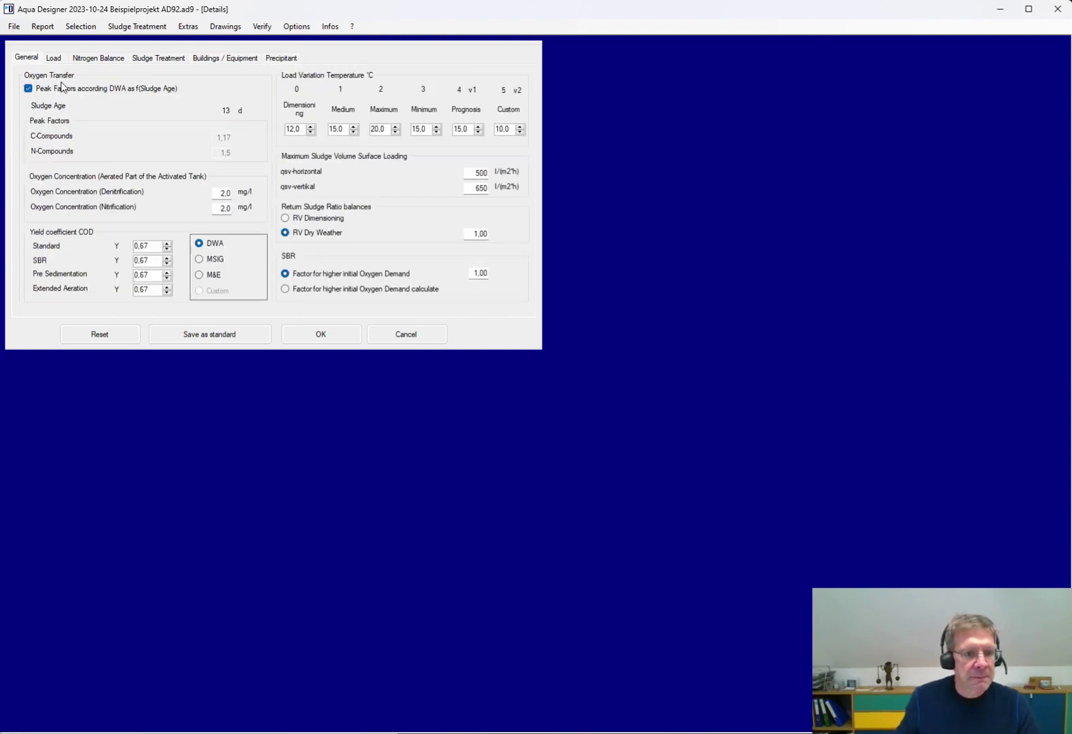
left_click(406, 337)
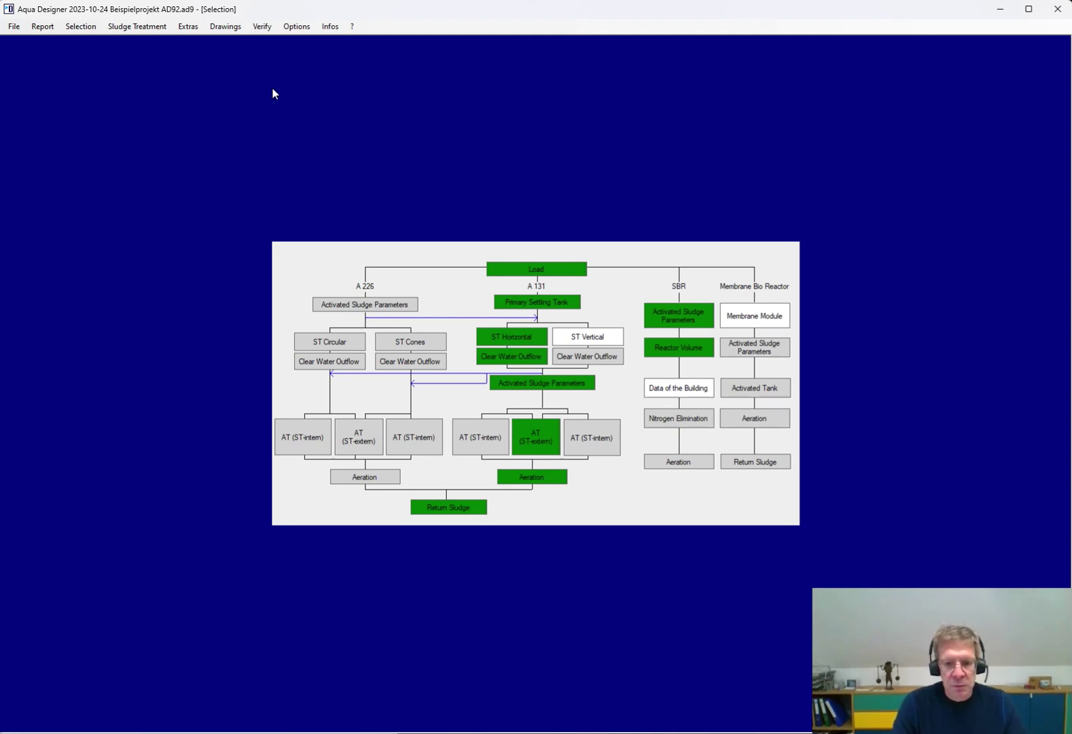
Switch to Firefox showing the BITControl downloads page with AQUA DESIGNER 9.1 and AQUA AERO 3.0
key("alt+Tab")
key("alt+Tab")
key("alt+Tab")
key("alt+Tab")
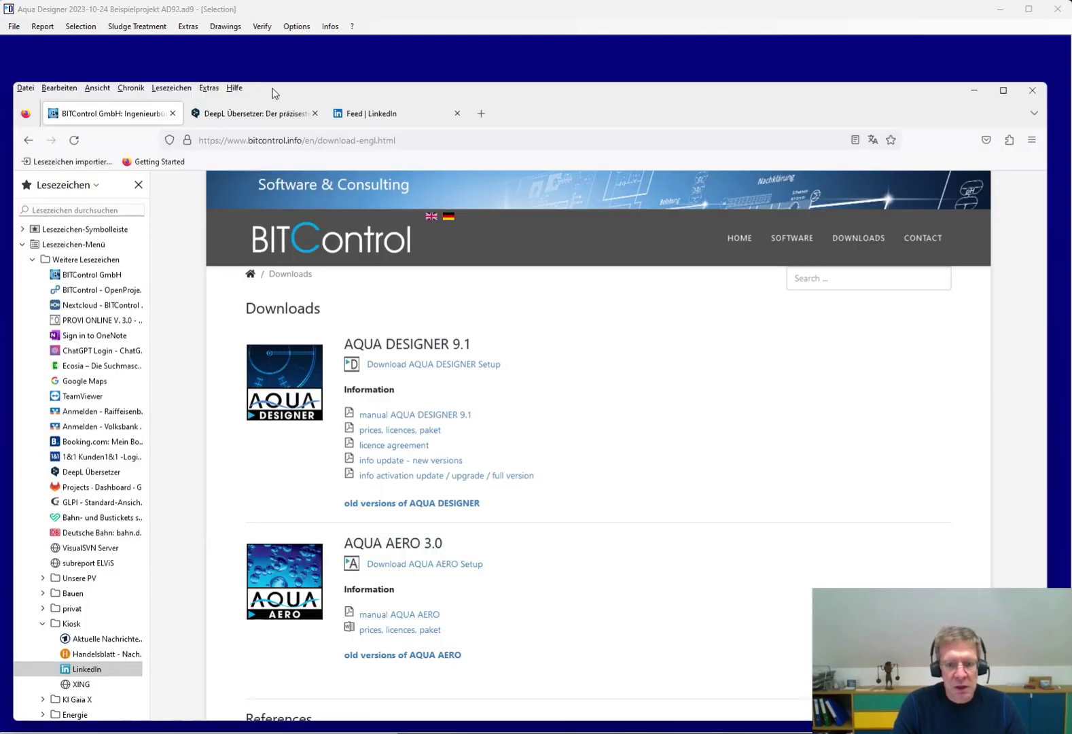